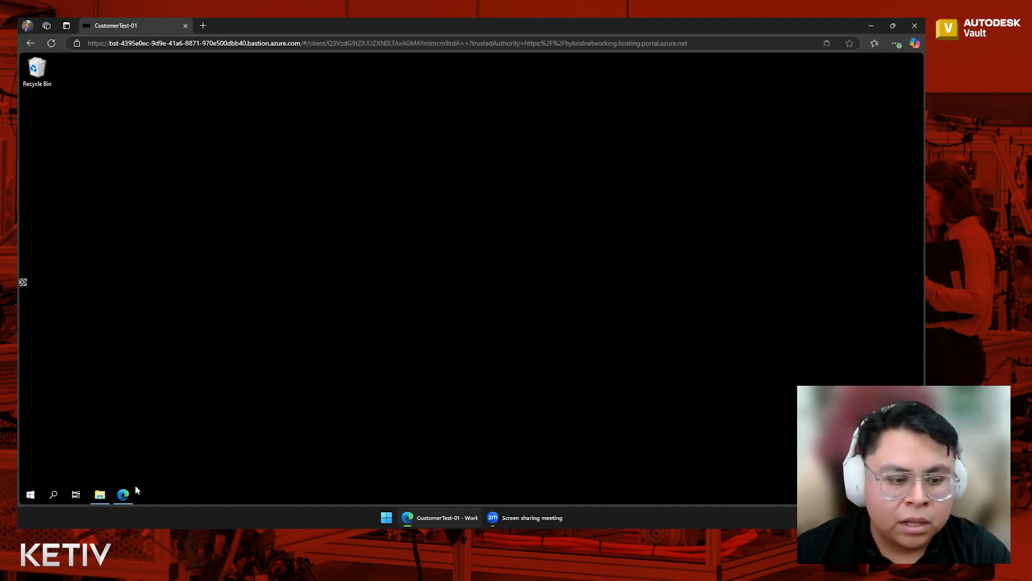
Open the Autodesk Vault 2025 system requirements article from the web search results.
{"action": "left_click", "coordinate": [123, 495]}
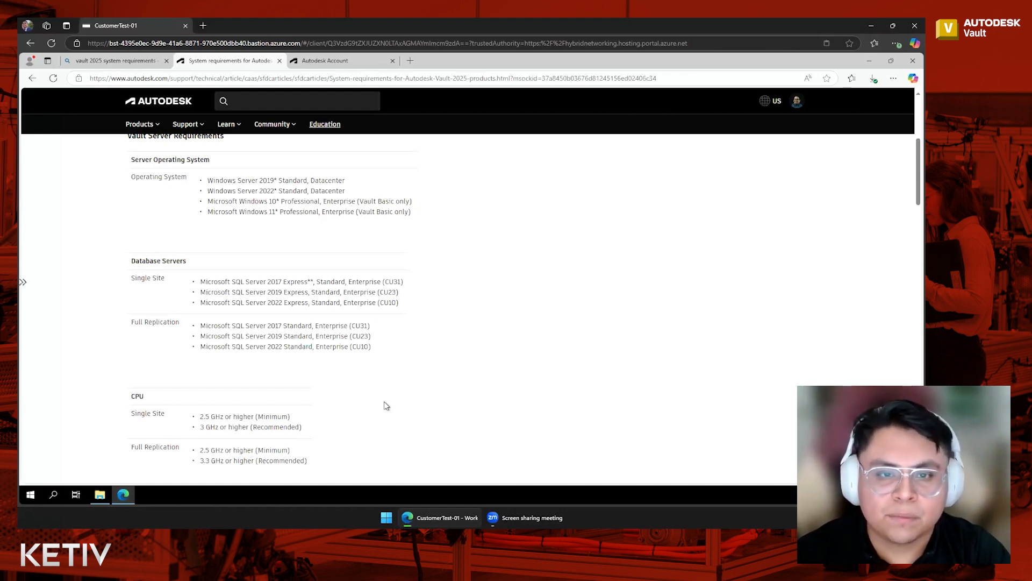
{"action": "scroll", "coordinate": [385, 403], "scroll_direction": "up", "scroll_amount": 4}
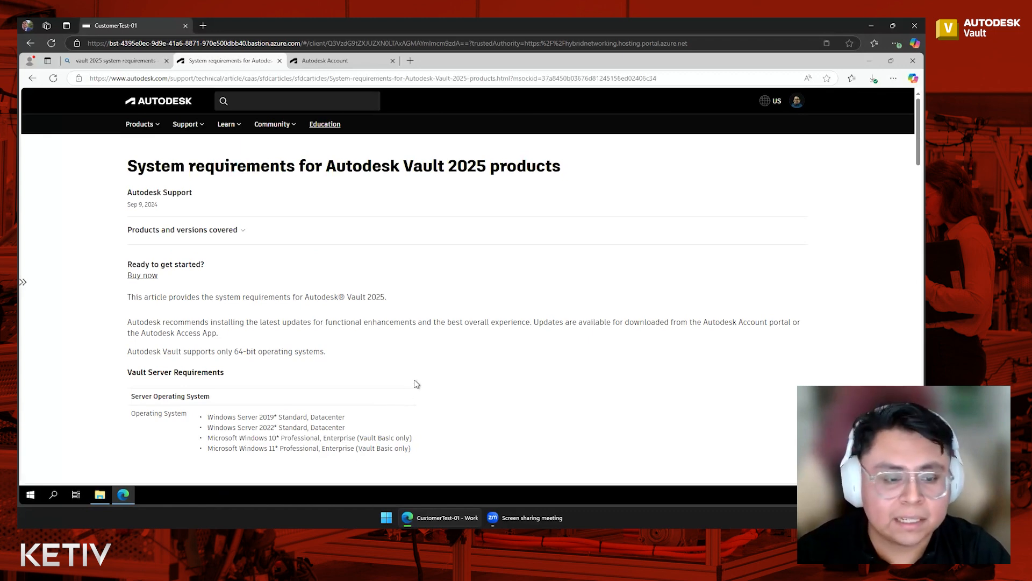
{"action": "left_click", "coordinate": [131, 61]}
{"action": "scroll", "coordinate": [329, 175], "scroll_direction": "up", "scroll_amount": 4}
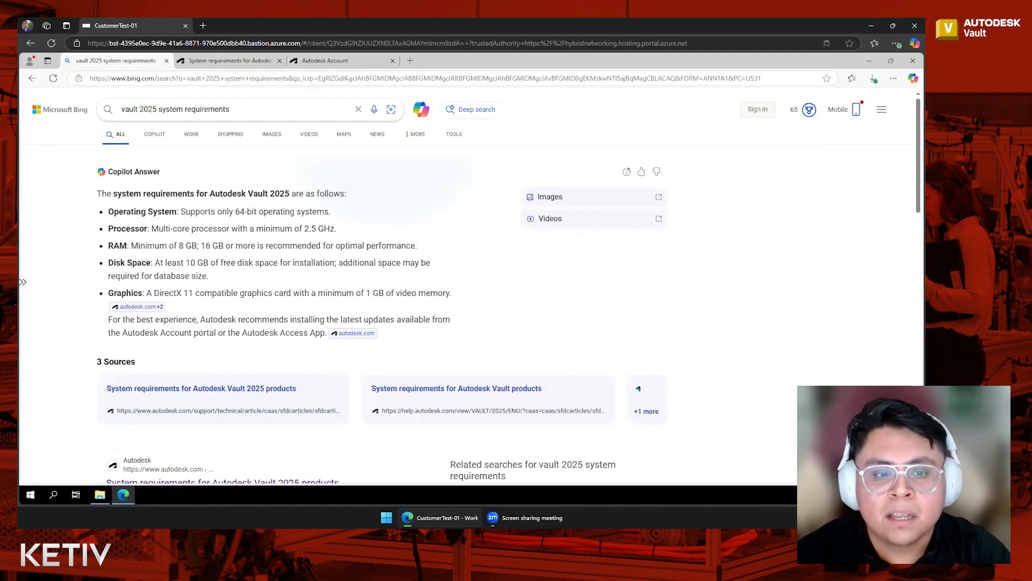
{"action": "scroll", "coordinate": [397, 225], "scroll_direction": "down", "scroll_amount": 3}
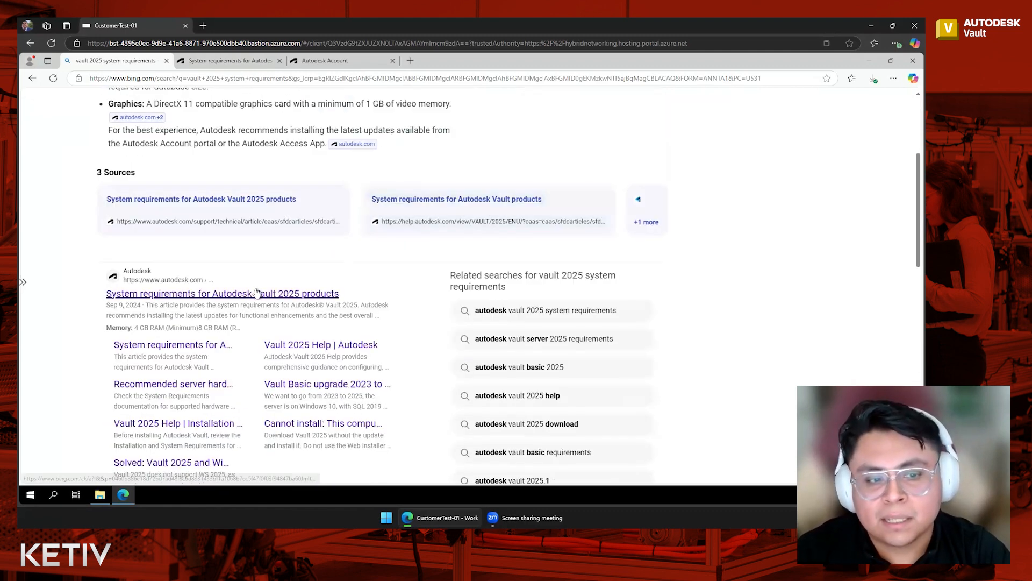
{"action": "left_click", "coordinate": [259, 293]}
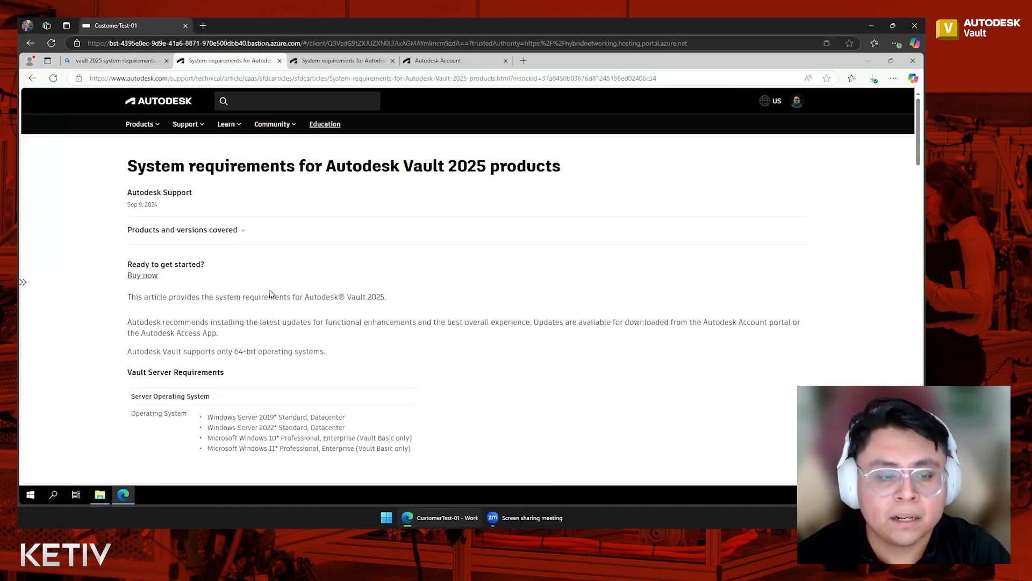
Review the supported Microsoft SQL Server versions listed under the database server requirements.
{"action": "scroll", "coordinate": [405, 279], "scroll_direction": "down", "scroll_amount": 5}
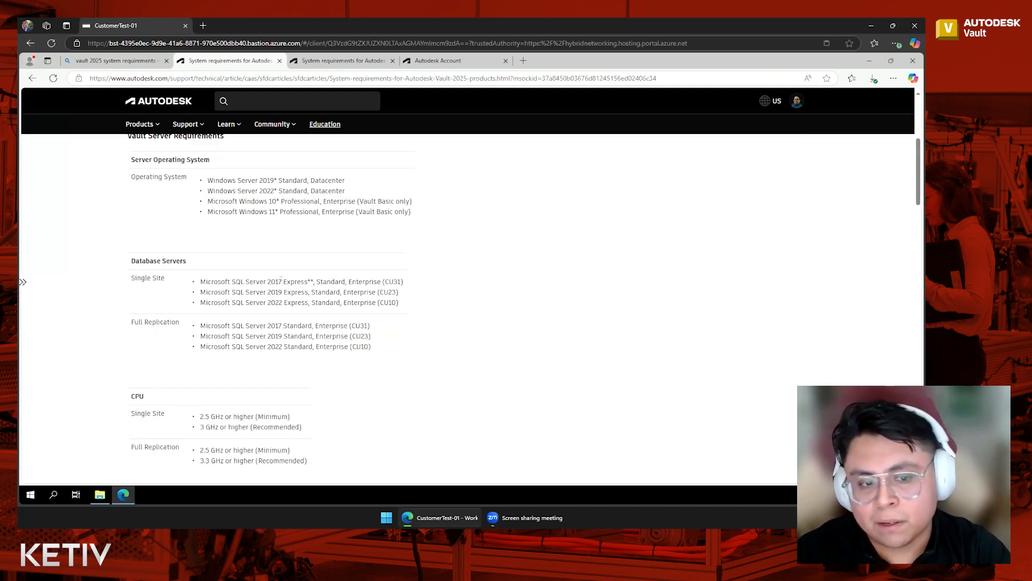
{"action": "left_click", "coordinate": [281, 294]}
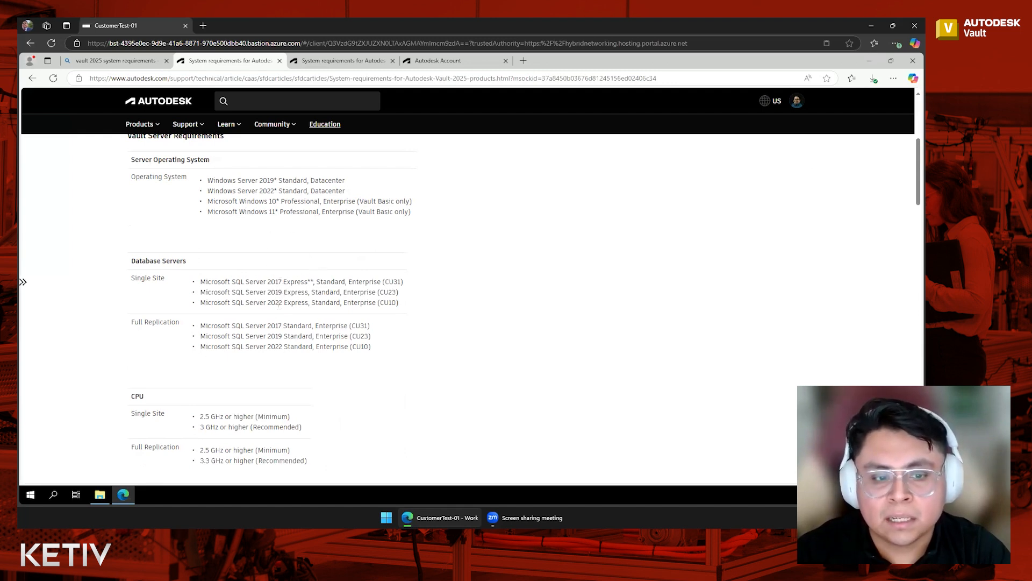
{"action": "left_click", "coordinate": [279, 304]}
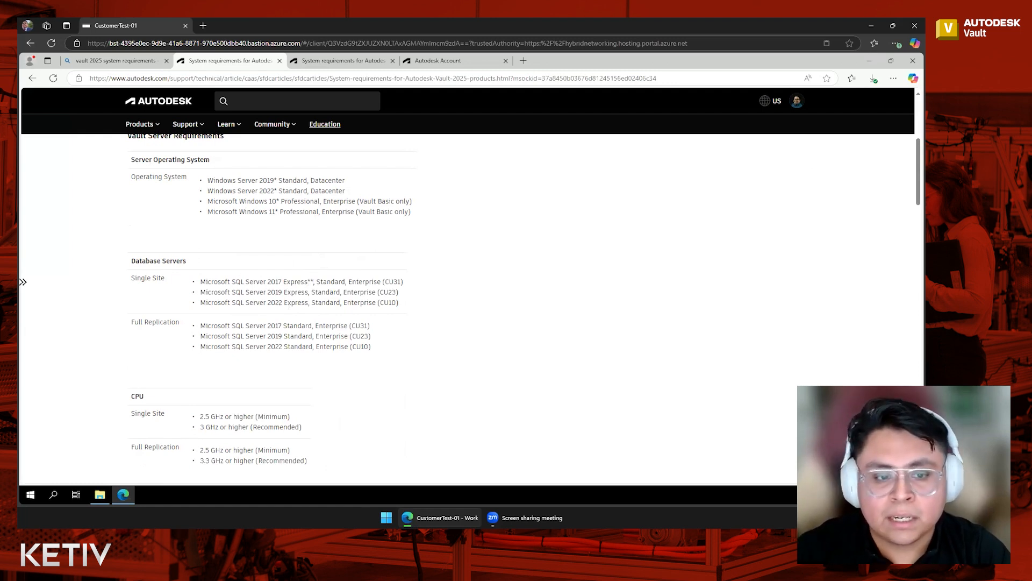
{"action": "left_click", "coordinate": [299, 305]}
{"action": "left_click", "coordinate": [325, 304]}
{"action": "left_click", "coordinate": [363, 304]}
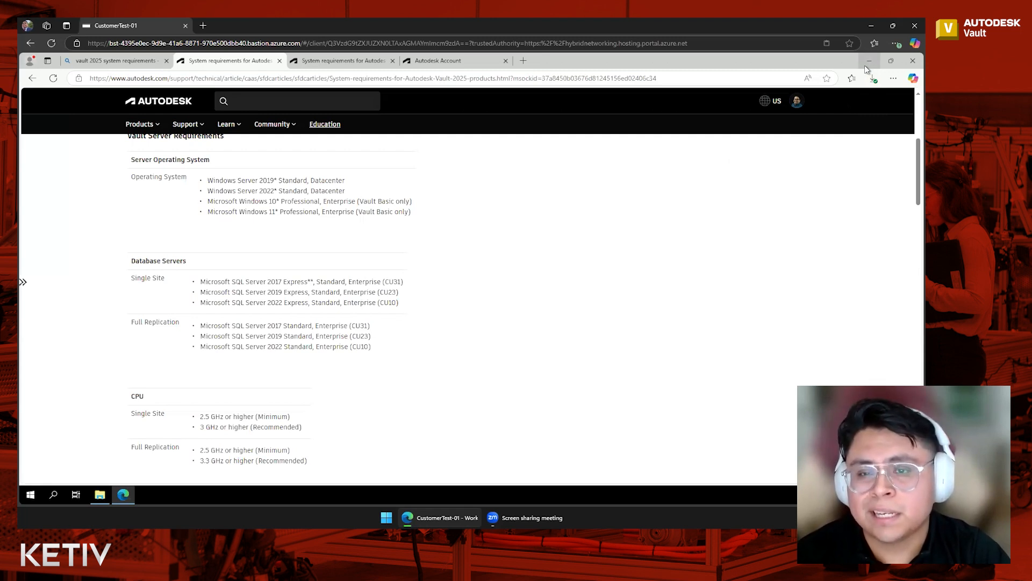
Launch the SQLServer2017-SSEI-Expr.exe installer from the Downloads folder.
{"action": "left_click", "coordinate": [867, 62]}
{"action": "left_click", "coordinate": [100, 494]}
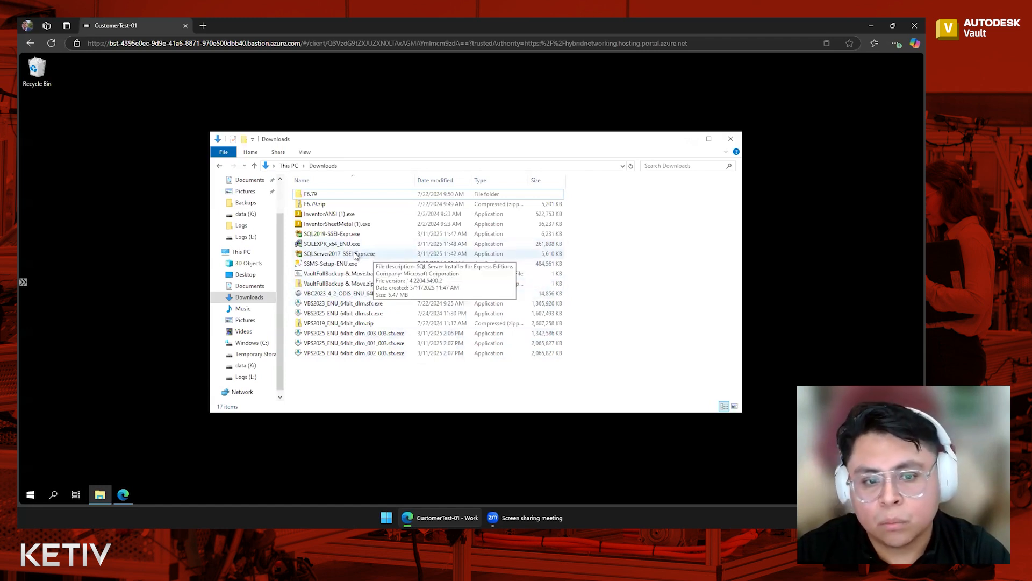
{"action": "left_click", "coordinate": [337, 257]}
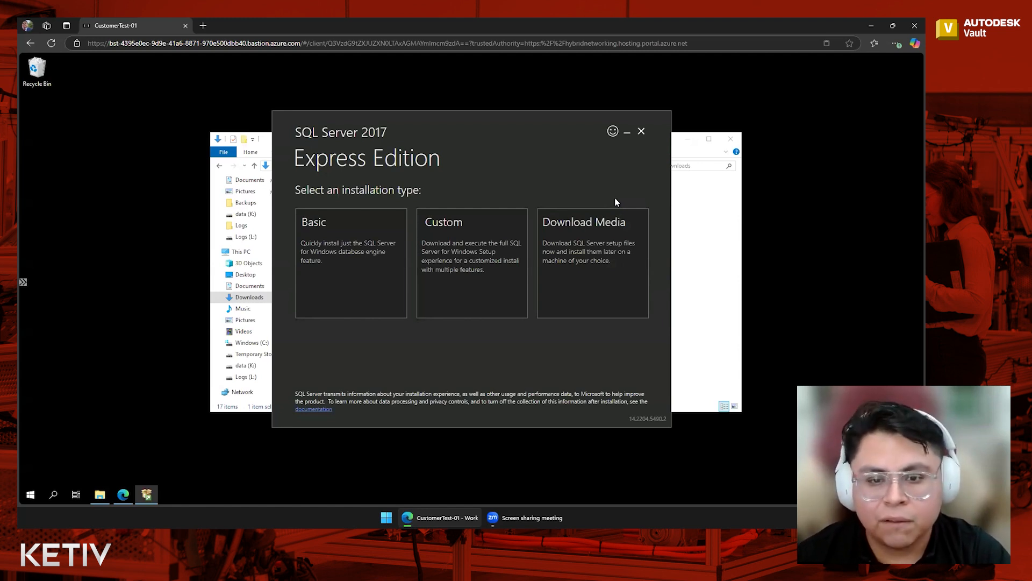
Download the English Express Core media package of SQL Server 2017 Express to the Downloads folder.
{"action": "left_click", "coordinate": [621, 263]}
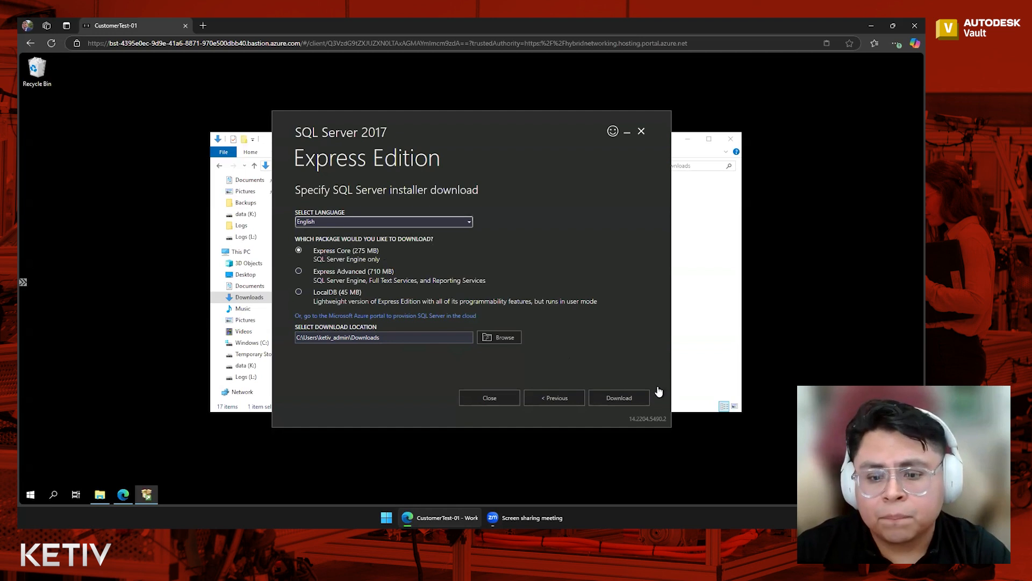
{"action": "left_click", "coordinate": [623, 404]}
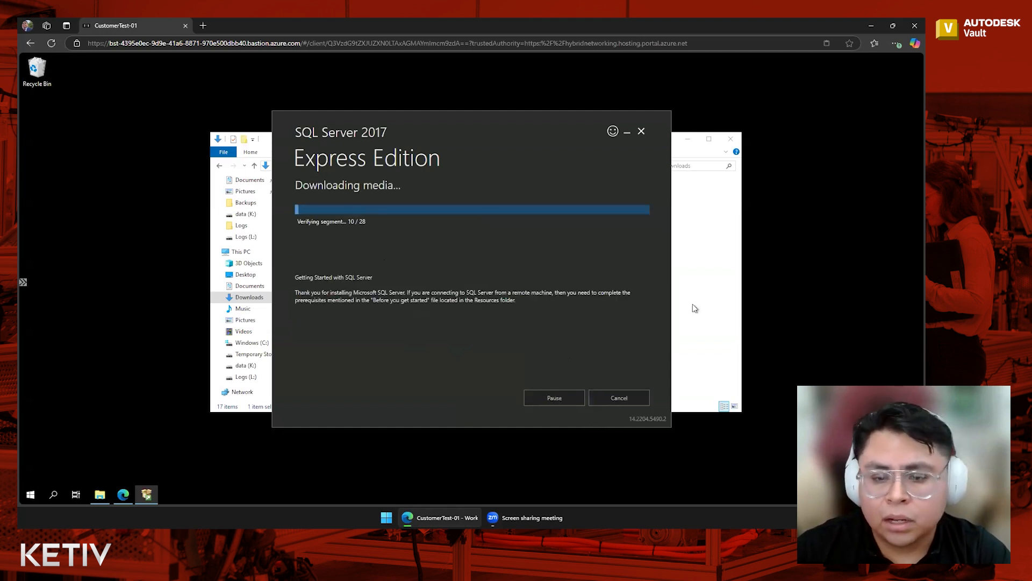
{"action": "left_click", "coordinate": [721, 383]}
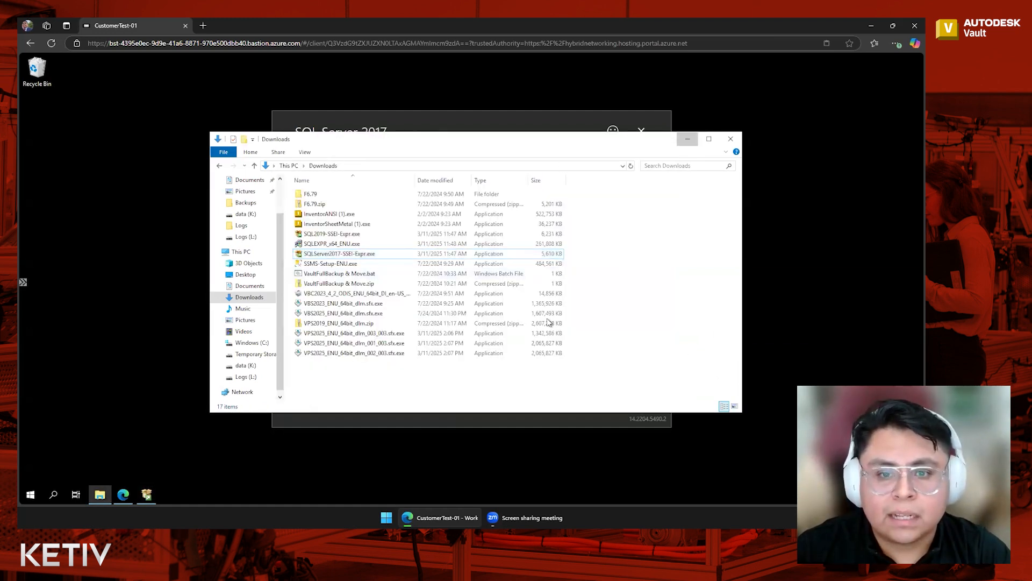
{"action": "left_click", "coordinate": [688, 139]}
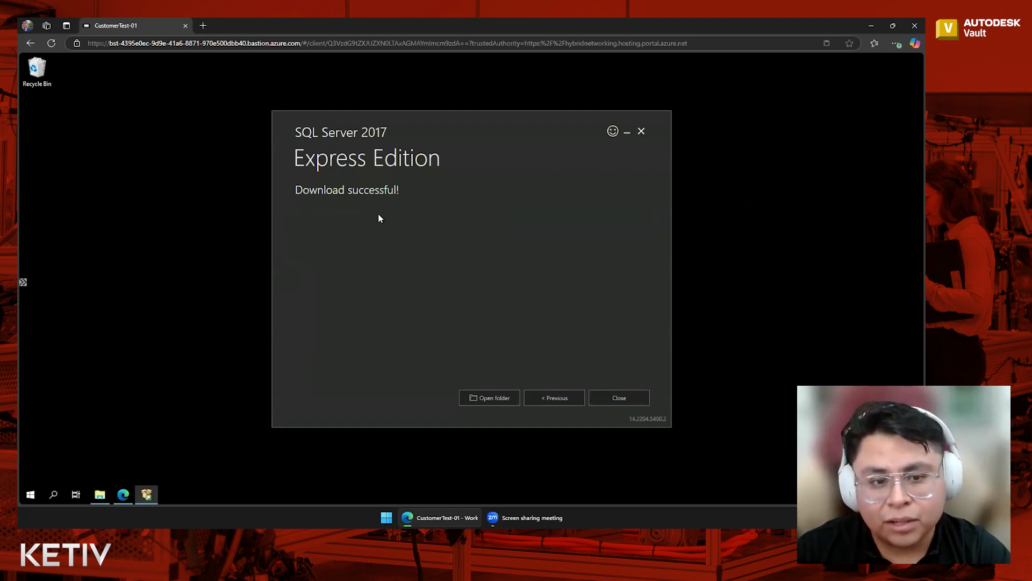
Open the download folder and extract SQLEXPR_x64_ENU.exe into its default directory.
{"action": "left_click", "coordinate": [502, 398]}
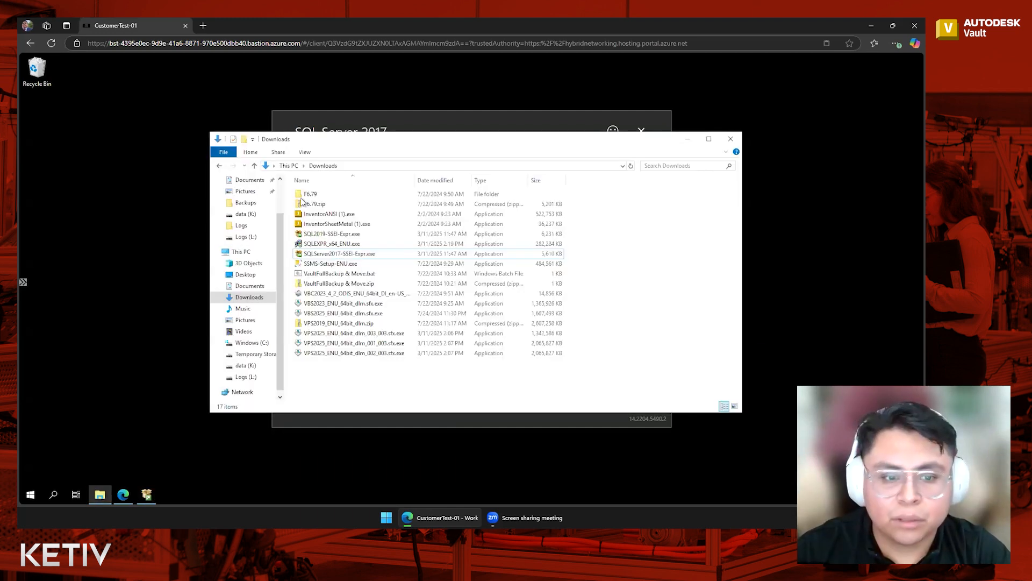
{"action": "double_click", "coordinate": [350, 245]}
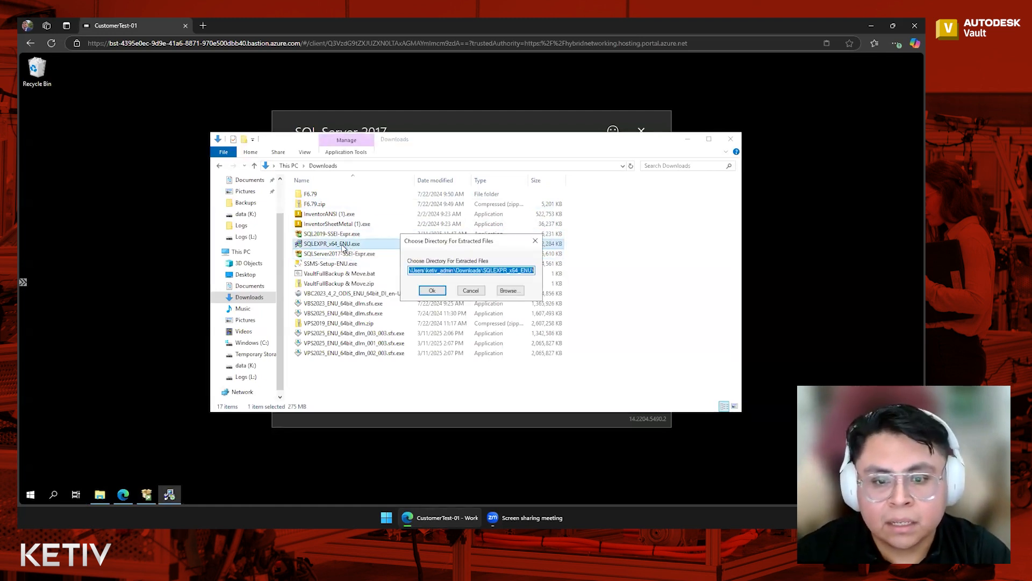
{"action": "left_click", "coordinate": [436, 293]}
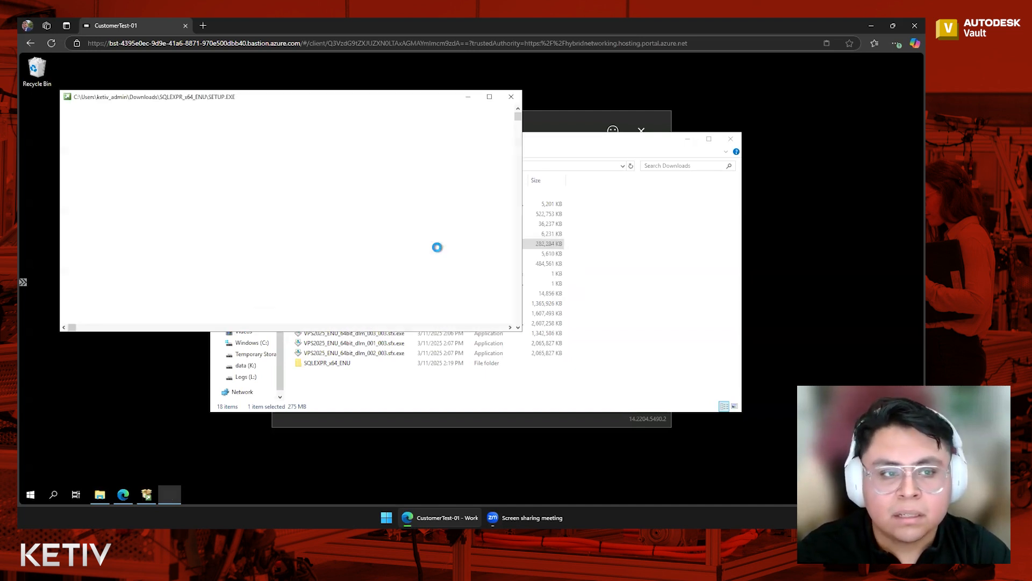
Close the Downloads folder and exit the SQL Server 2017 Express download wizard.
{"action": "left_click", "coordinate": [735, 141]}
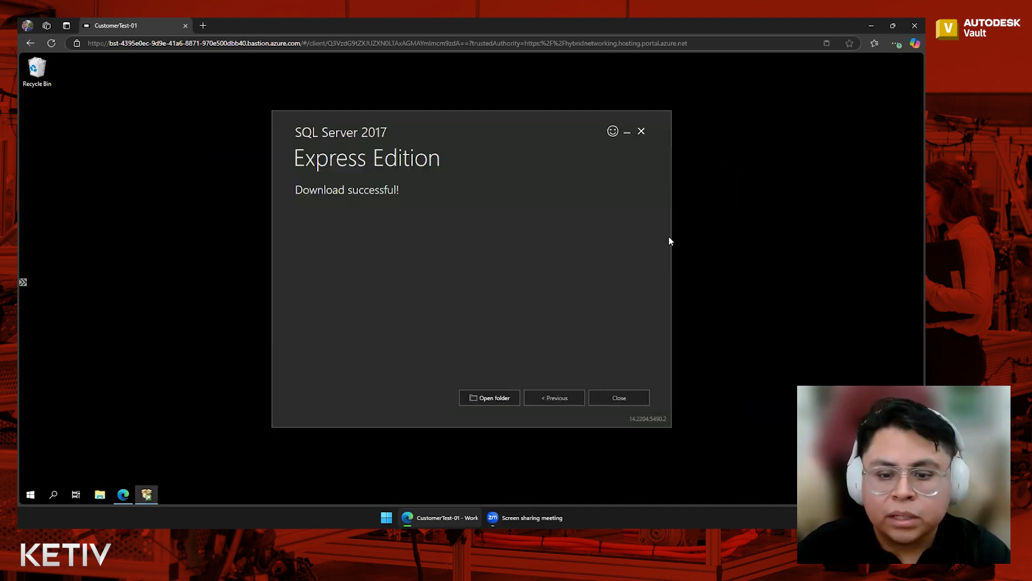
{"action": "left_click", "coordinate": [628, 403]}
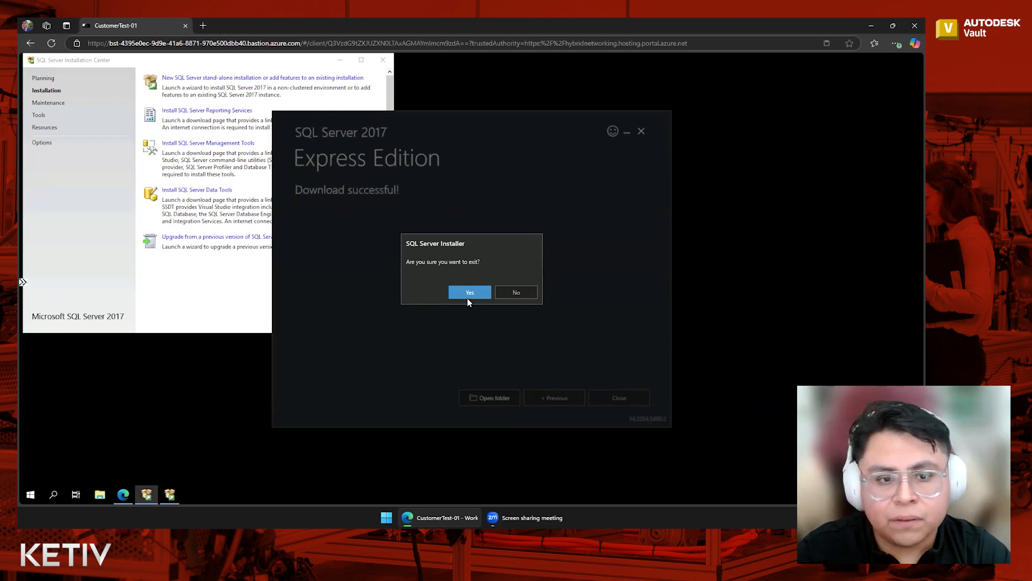
{"action": "left_click", "coordinate": [468, 296]}
Start a new SQL Server stand-alone installation from the SQL Server Installation Center.
{"action": "left_click_drag", "start_coordinate": [85, 59], "coordinate": [398, 130]}
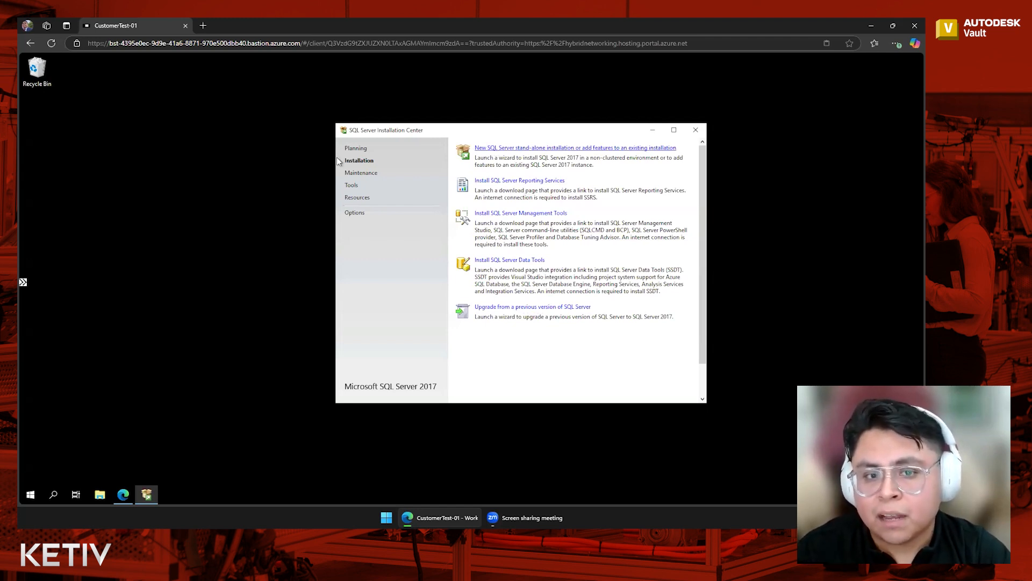
{"action": "left_click", "coordinate": [556, 148]}
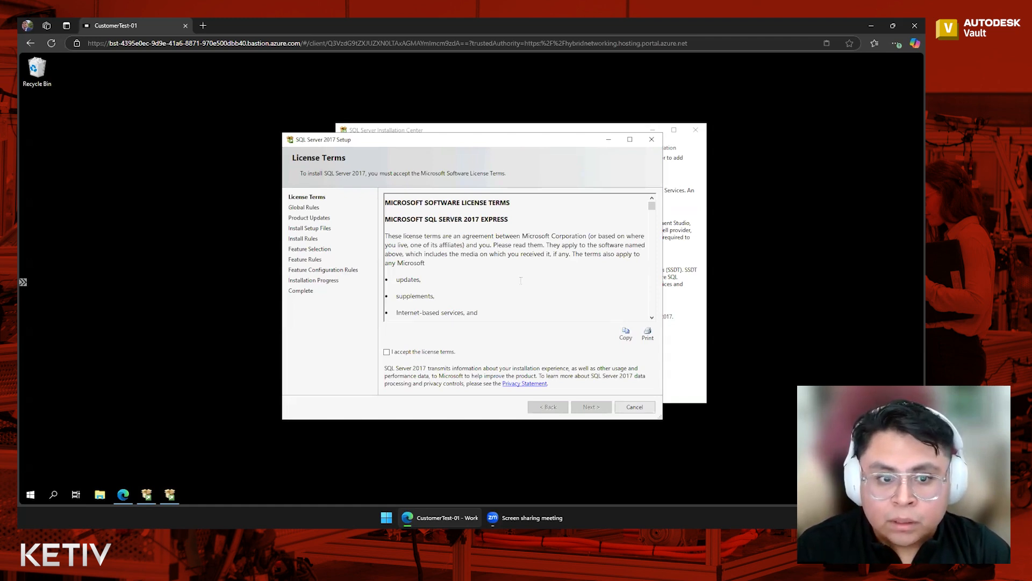
Accept the license terms and continue setup keeping the default Express feature selection.
{"action": "left_click", "coordinate": [387, 353]}
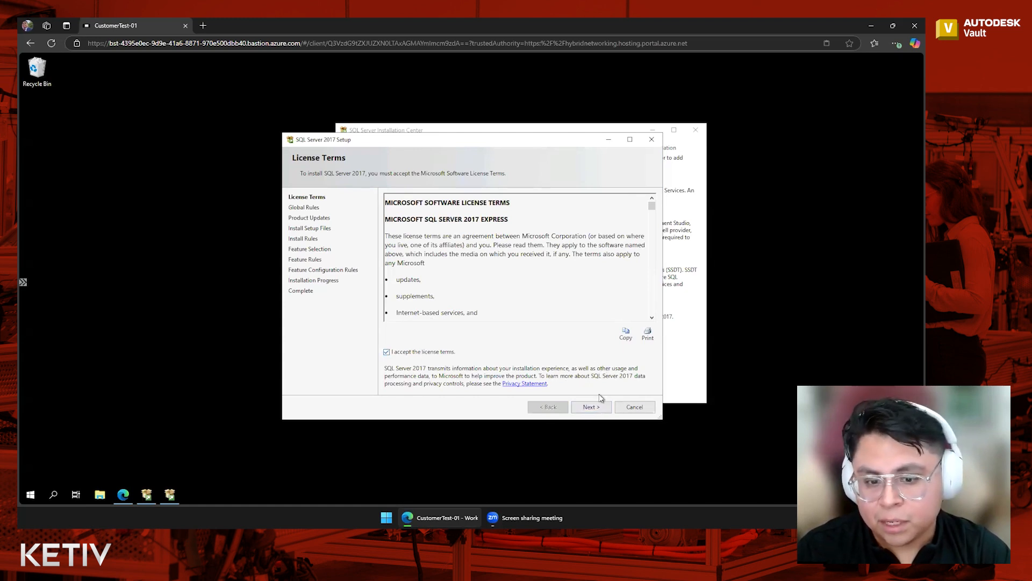
{"action": "left_click", "coordinate": [591, 407]}
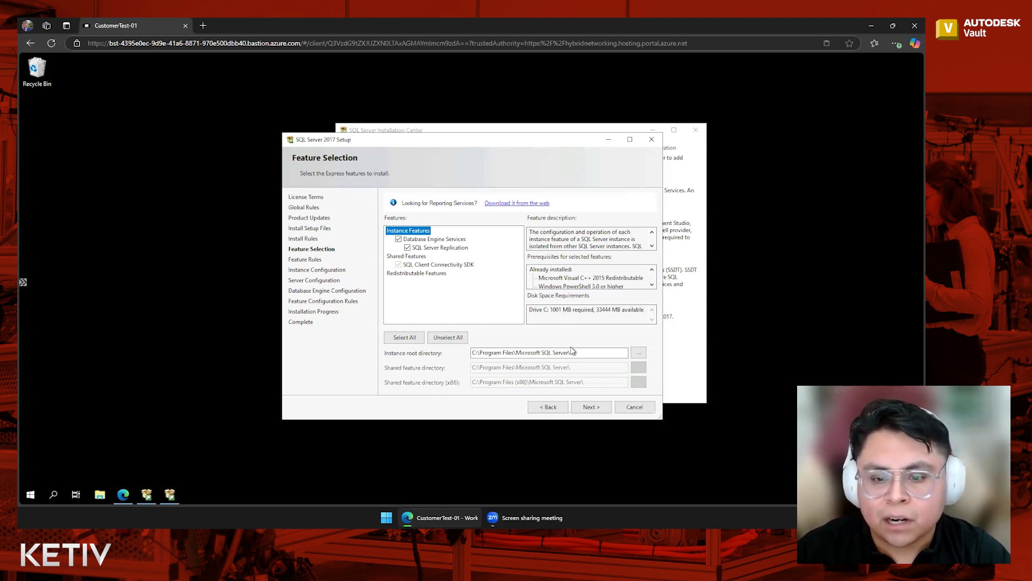
{"action": "left_click", "coordinate": [592, 407]}
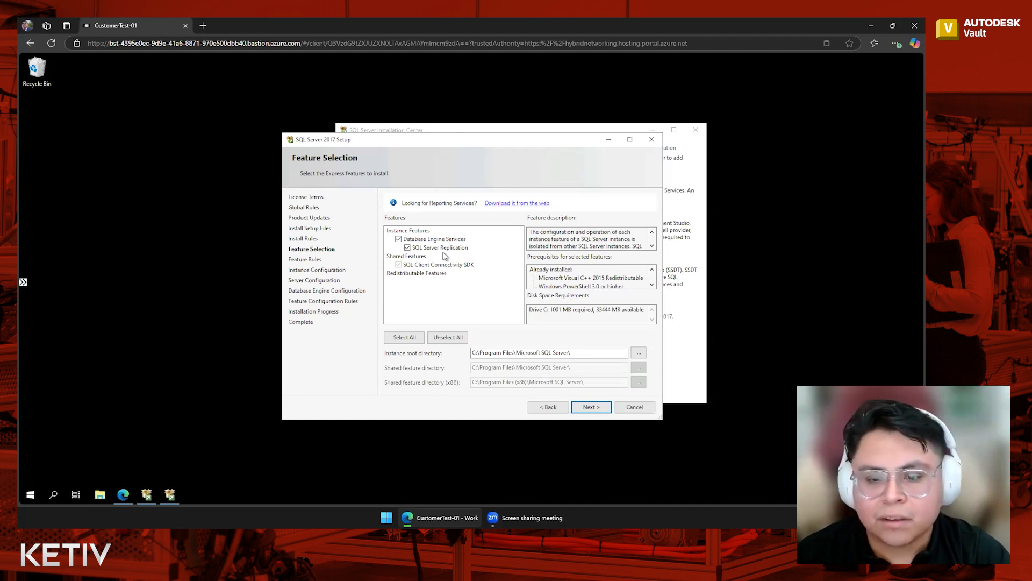
{"action": "left_click", "coordinate": [596, 408]}
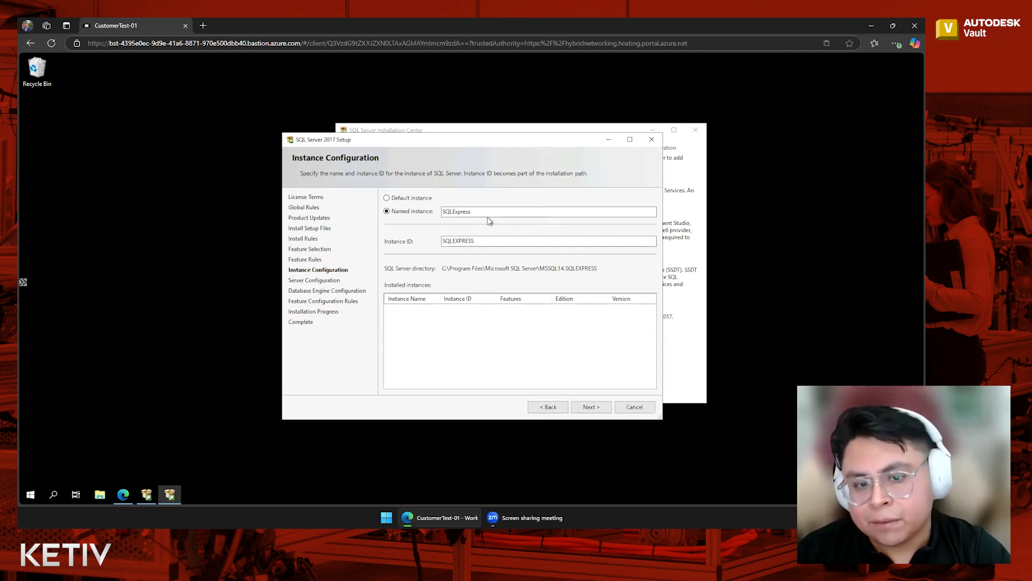
Set the named instance and instance ID to AUTODESKVAULT and continue to server configuration.
{"action": "left_click_drag", "start_coordinate": [492, 212], "coordinate": [420, 219]}
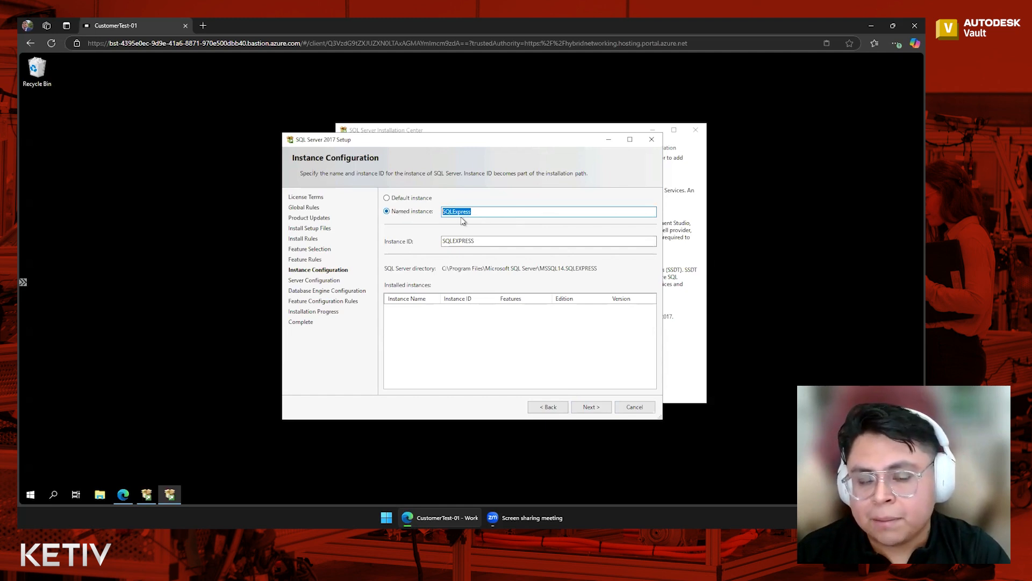
{"action": "type", "text": "AUTO"}
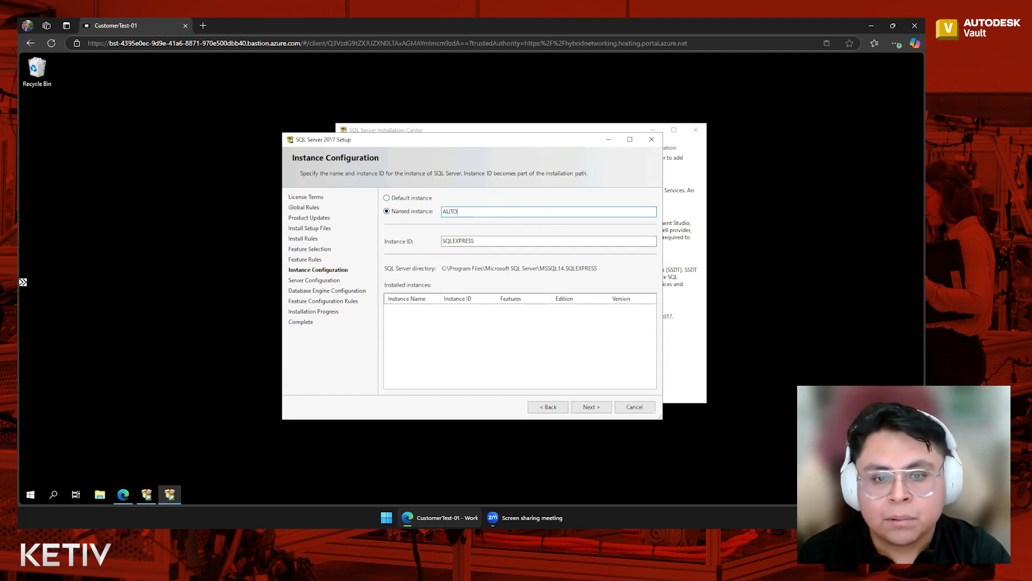
{"action": "type", "text": "DESKVAULT"}
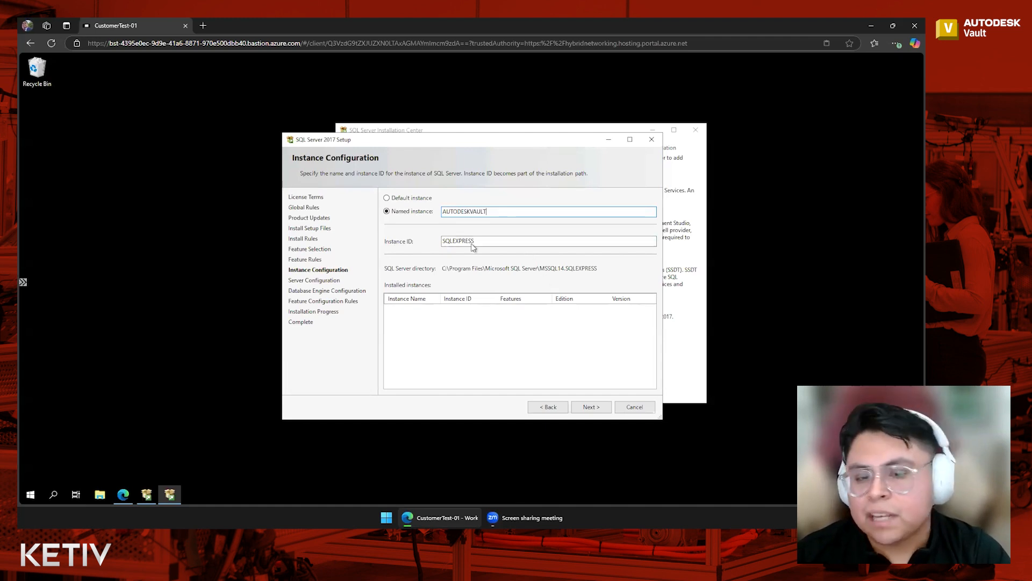
{"action": "left_click", "coordinate": [524, 240]}
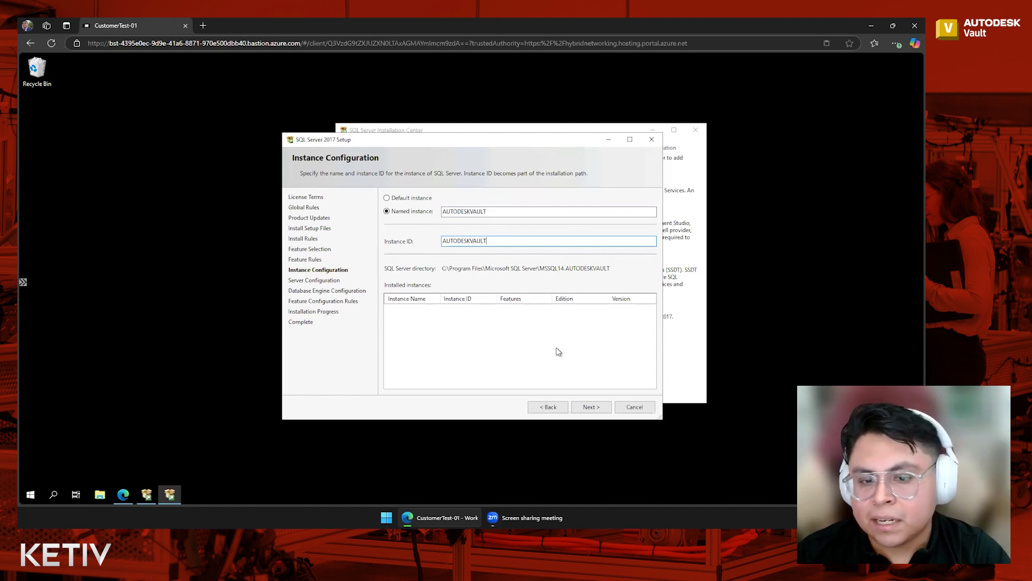
{"action": "left_click", "coordinate": [601, 410]}
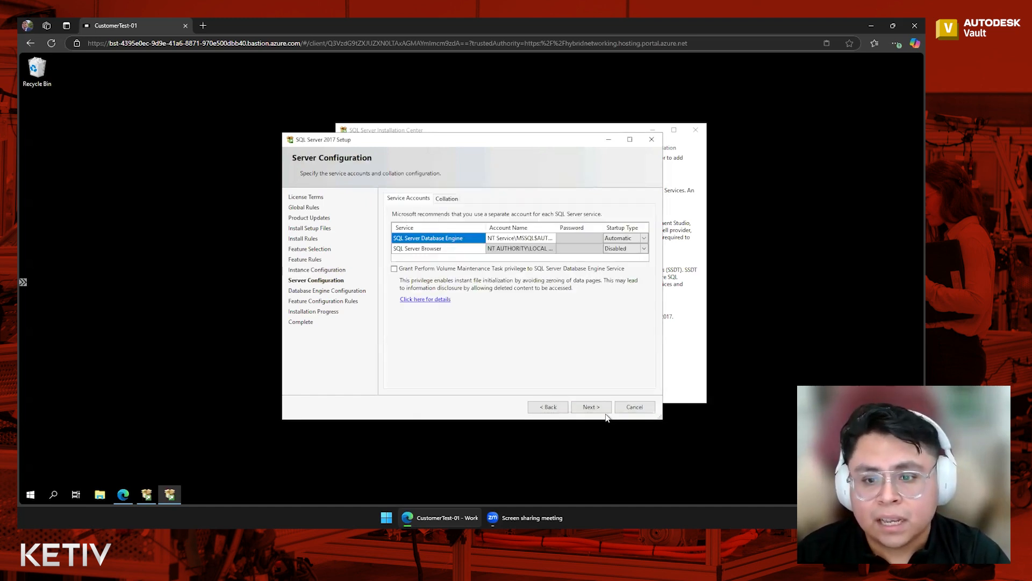
Set the SQL Server Browser startup type to Automatic and continue to database engine configuration.
{"action": "left_click", "coordinate": [644, 251]}
{"action": "left_click", "coordinate": [644, 250]}
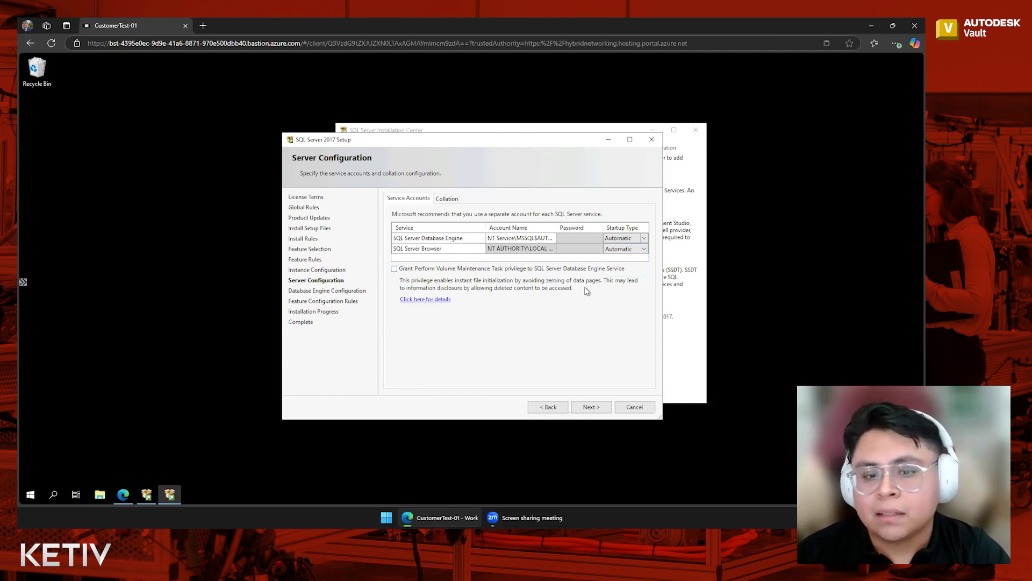
{"action": "left_click", "coordinate": [595, 408]}
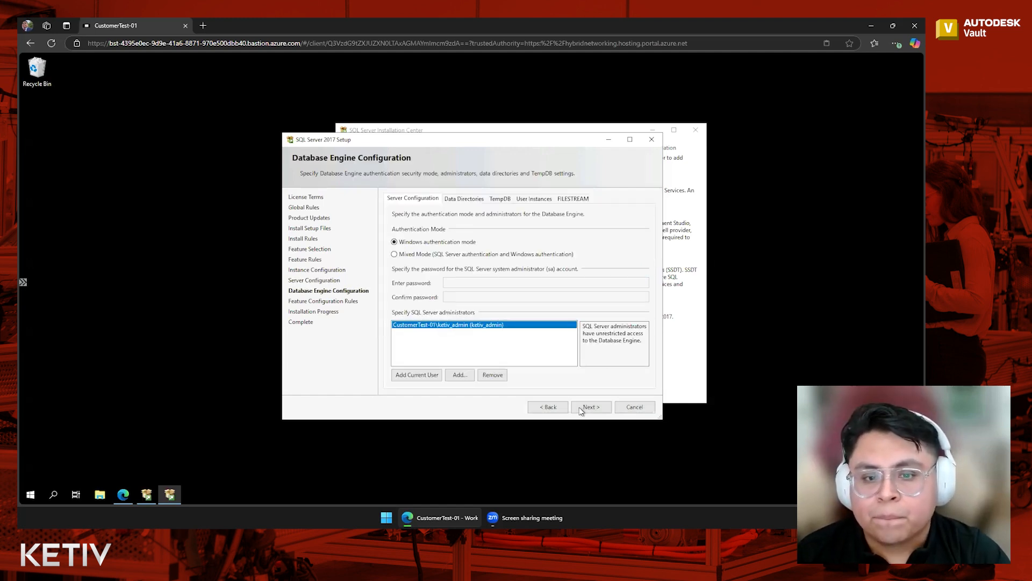
Switch authentication to Mixed Mode and enter and confirm the sa administrator password.
{"action": "left_click", "coordinate": [436, 254]}
{"action": "left_click", "coordinate": [482, 283]}
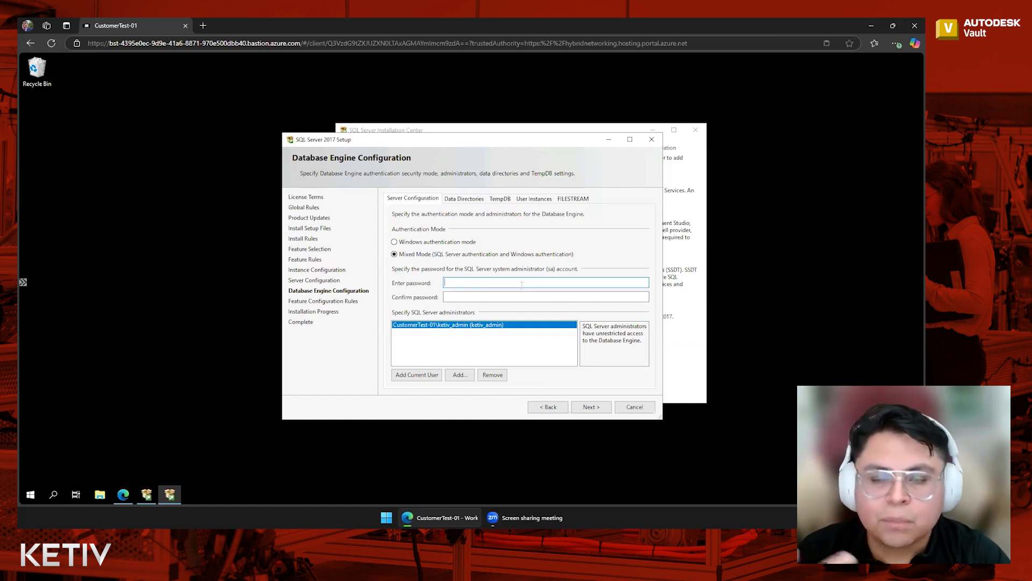
{"action": "type", "text": "*********"}
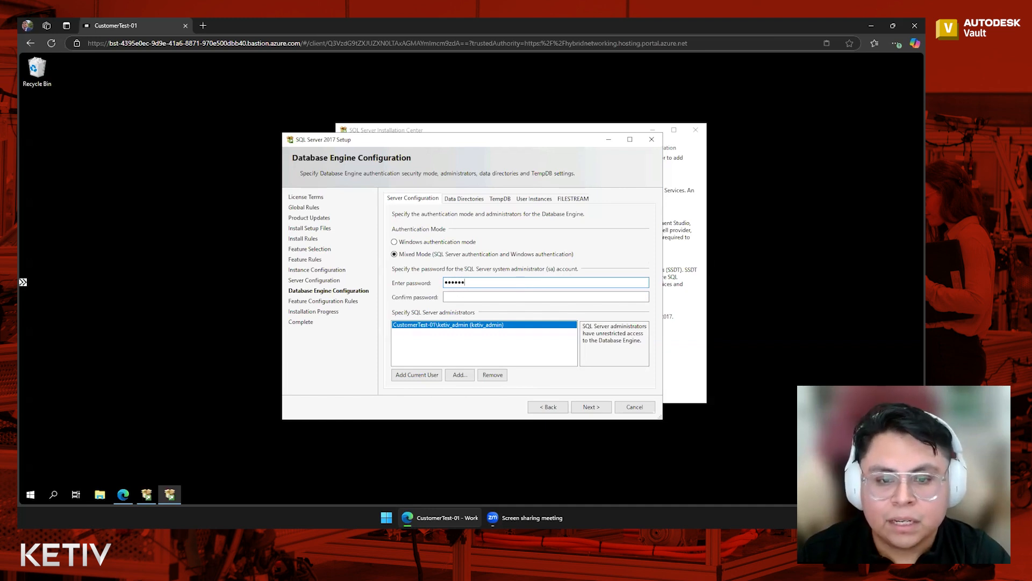
{"action": "type", "text": "***"}
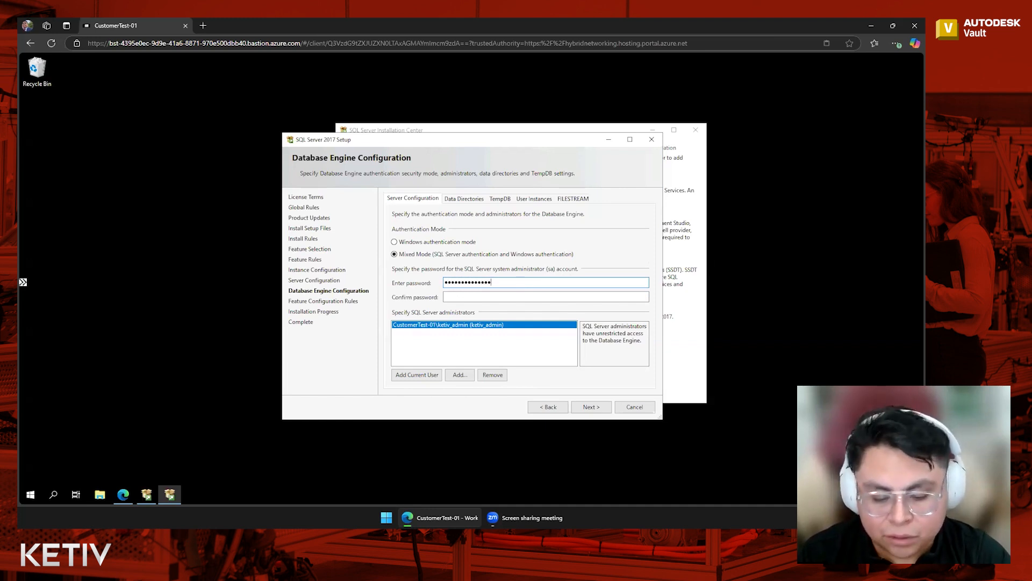
{"action": "type", "text": "******"}
{"action": "key", "text": "Tab"}
{"action": "type", "text": "***********"}
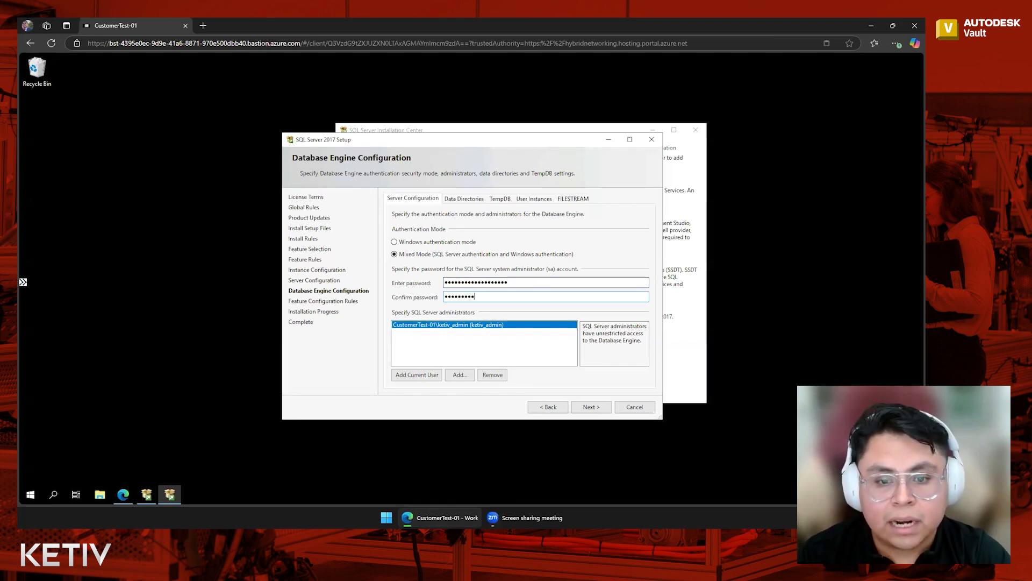
{"action": "type", "text": "*****"}
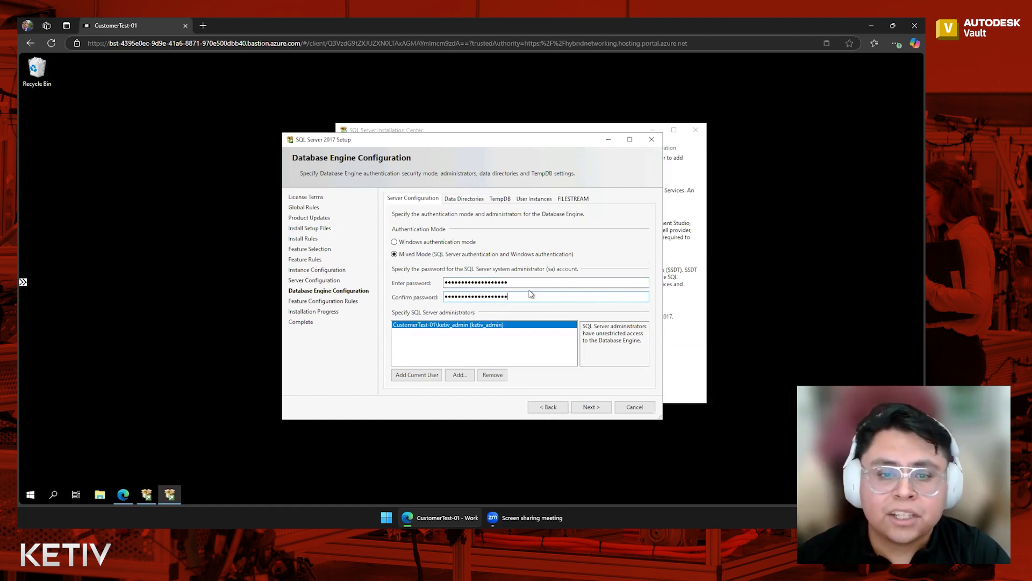
Review the data directories, then proceed to install with these database engine settings.
{"action": "left_click", "coordinate": [463, 200]}
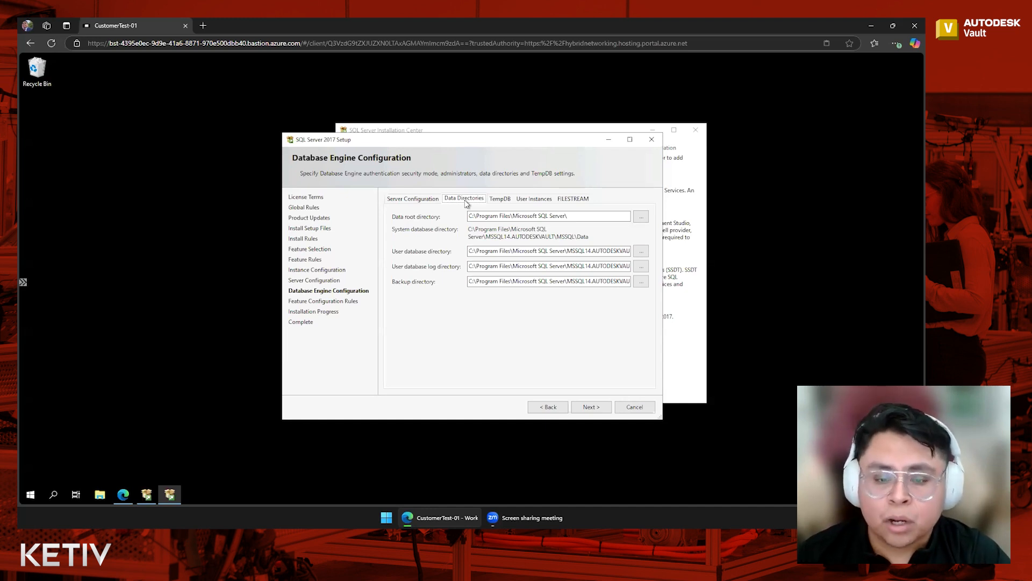
{"action": "left_click", "coordinate": [419, 200]}
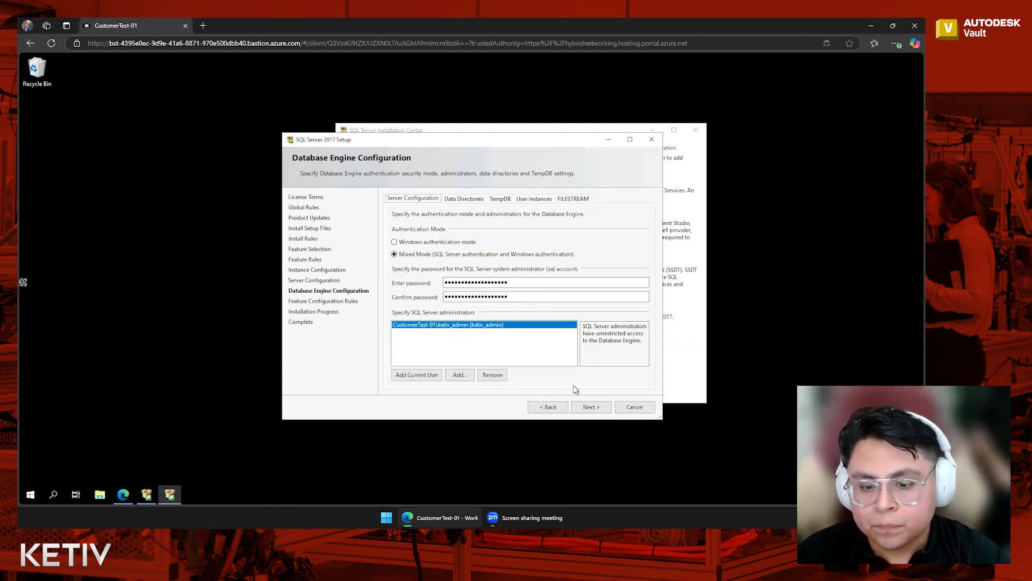
{"action": "left_click", "coordinate": [602, 412]}
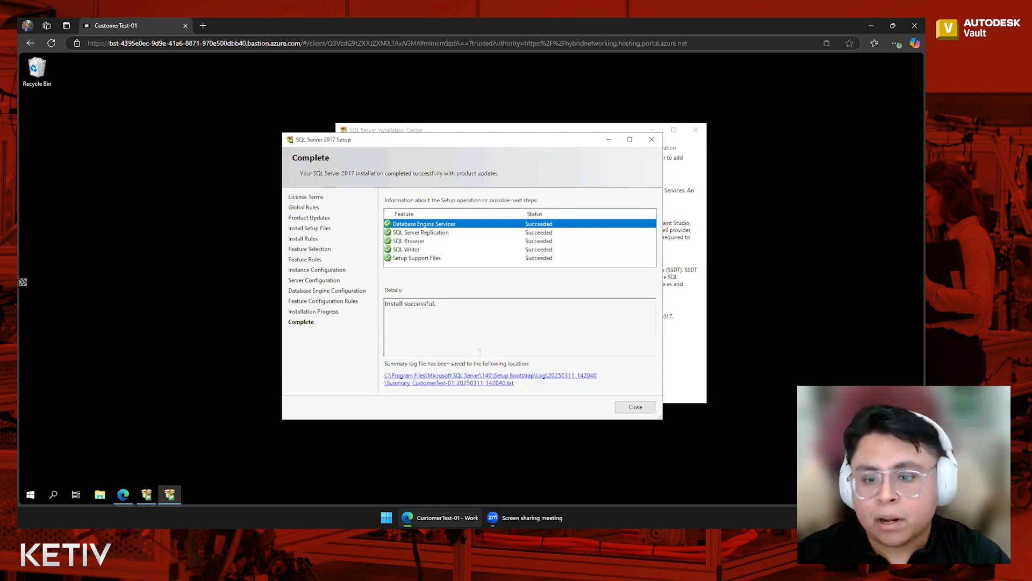
Close the completed SQL Server 2017 setup and launch the SQL2019-SSEI-Expr.exe installer from Downloads.
{"action": "left_click", "coordinate": [635, 407]}
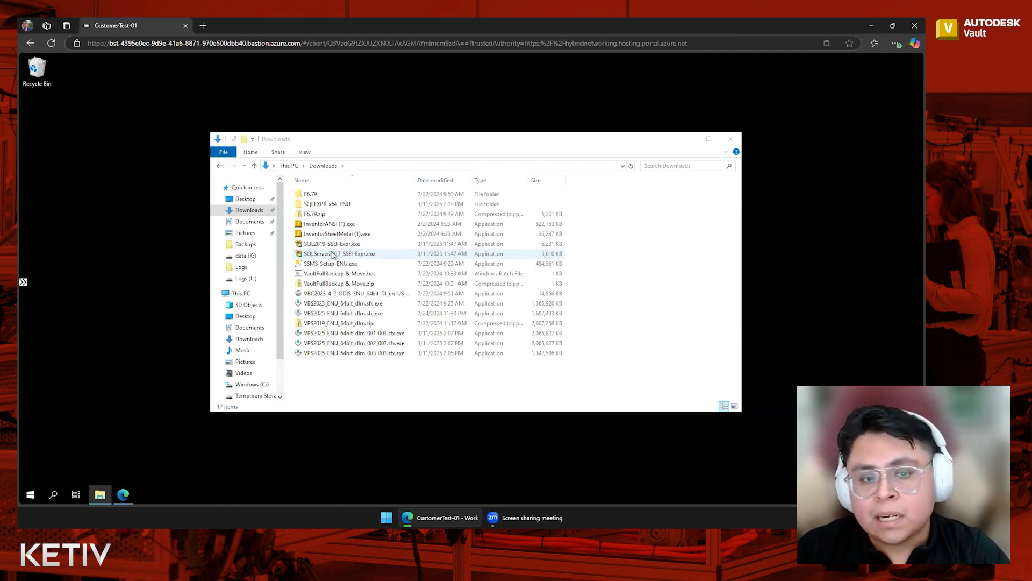
{"action": "left_click", "coordinate": [341, 248]}
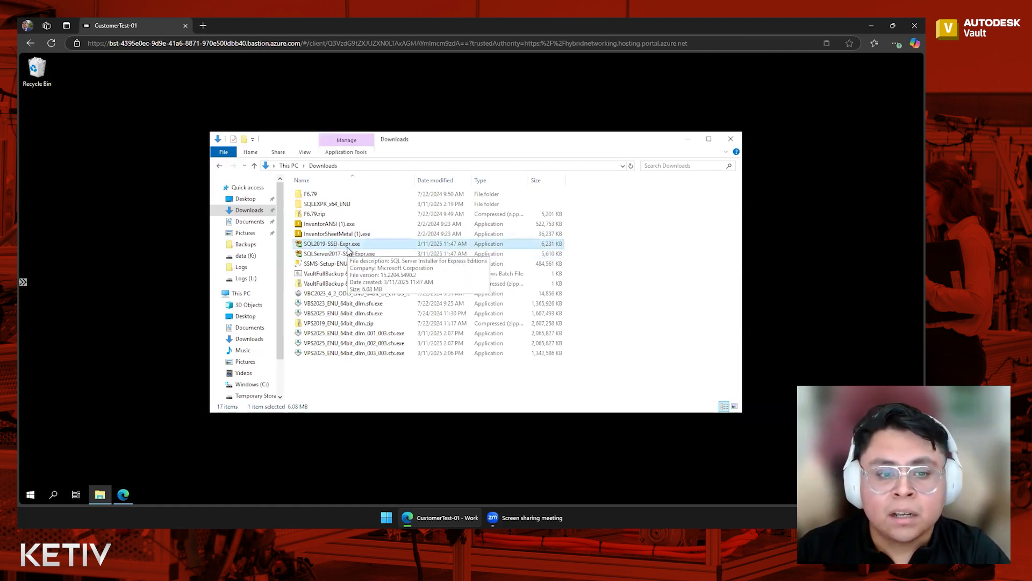
{"action": "double_click", "coordinate": [348, 249]}
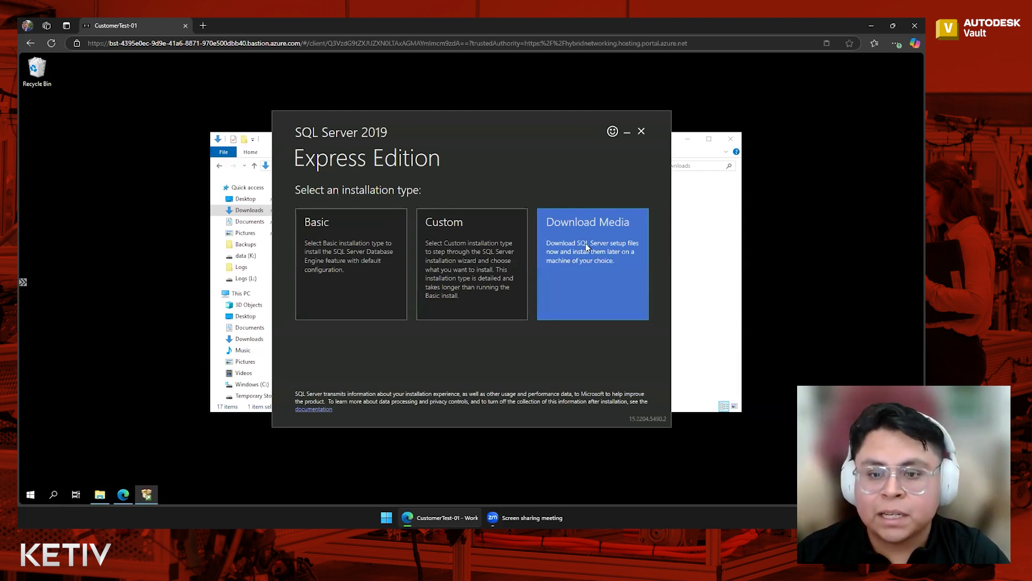
Choose Download Media and download the Express Core package in English to the Downloads folder.
{"action": "left_click", "coordinate": [573, 236]}
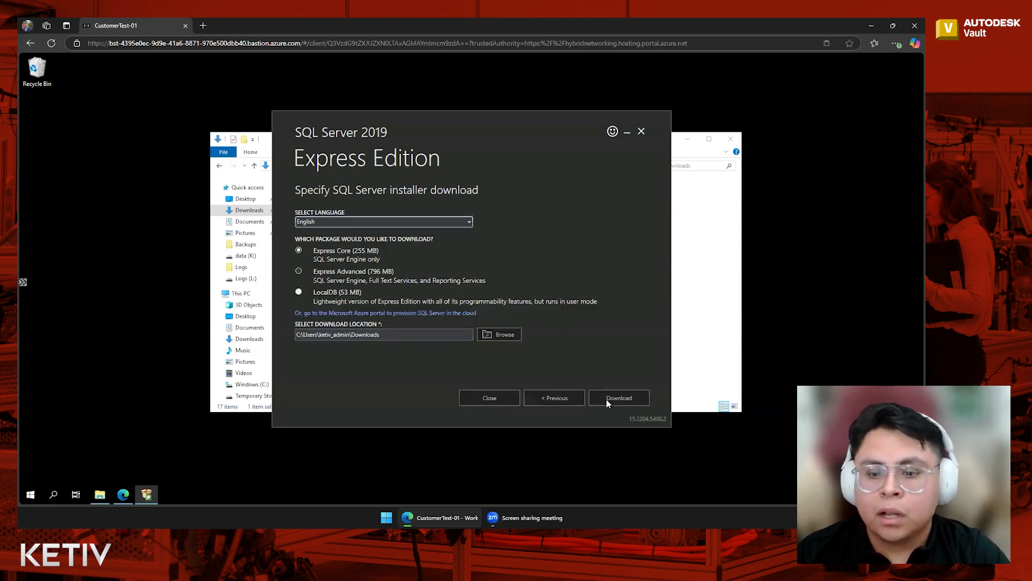
{"action": "left_click", "coordinate": [618, 397]}
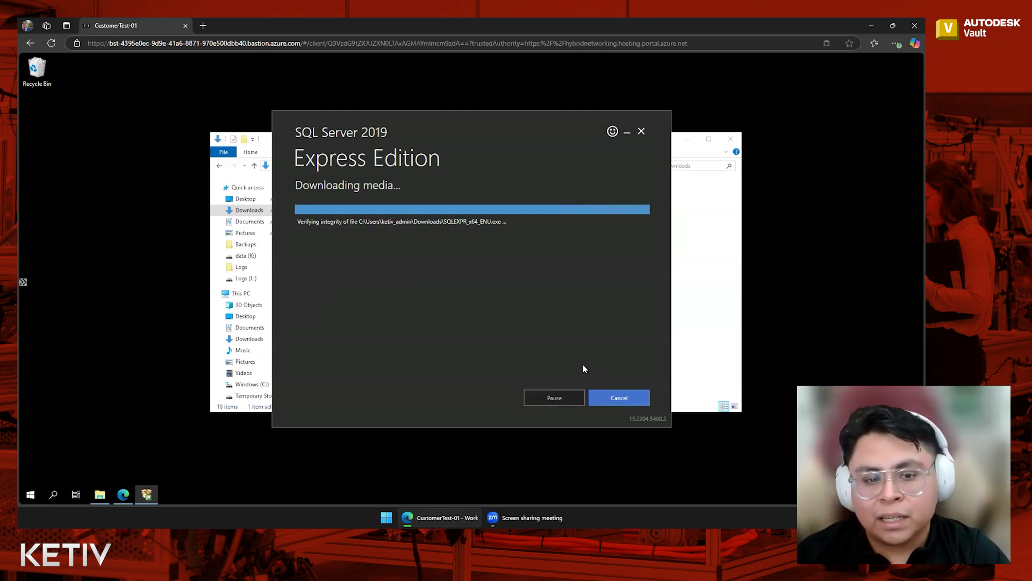
Run the downloaded SQLEXPR_x64_ENU.exe from the Downloads folder.
{"action": "left_click", "coordinate": [499, 405]}
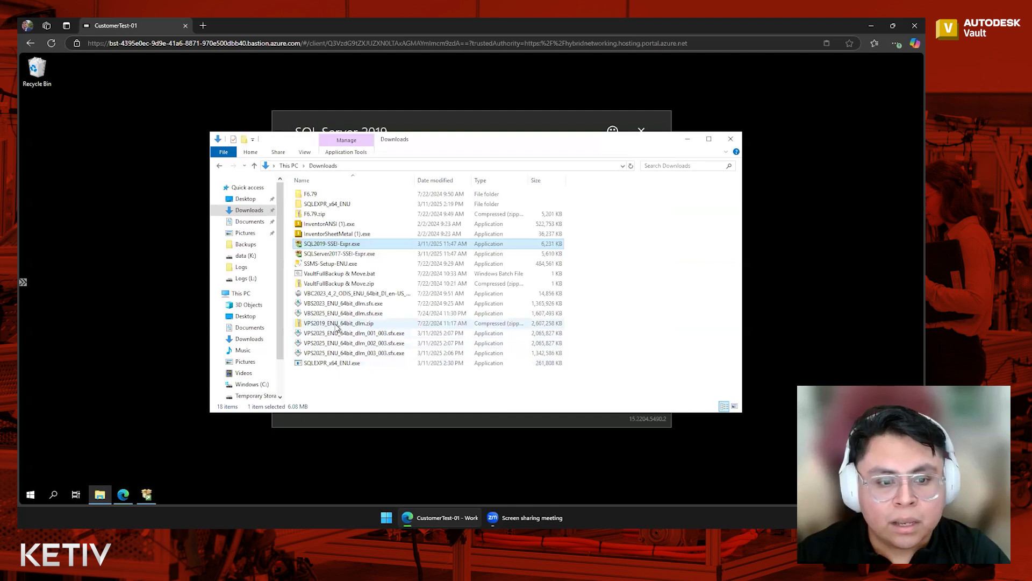
{"action": "left_click", "coordinate": [322, 365]}
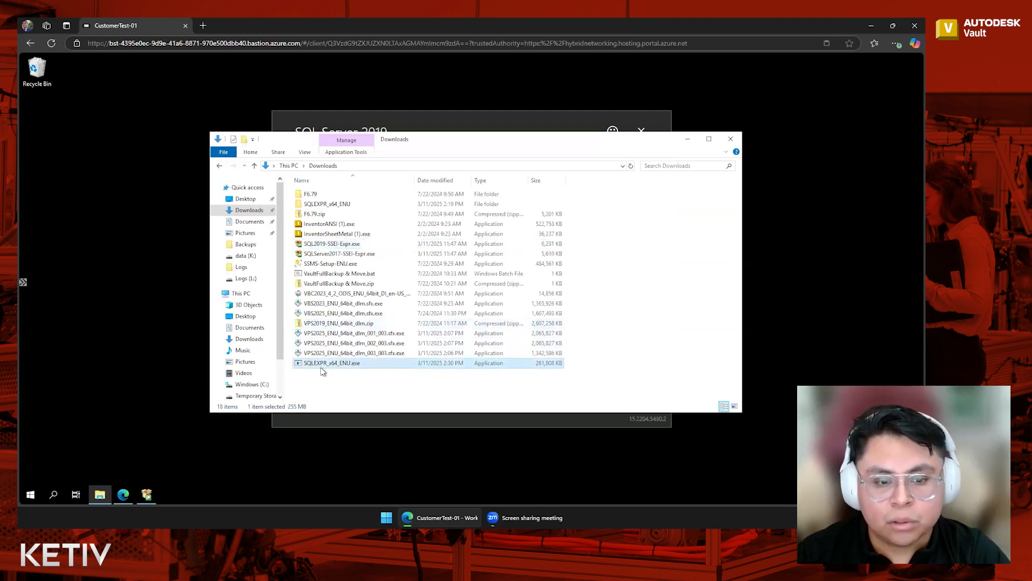
{"action": "double_click", "coordinate": [364, 364]}
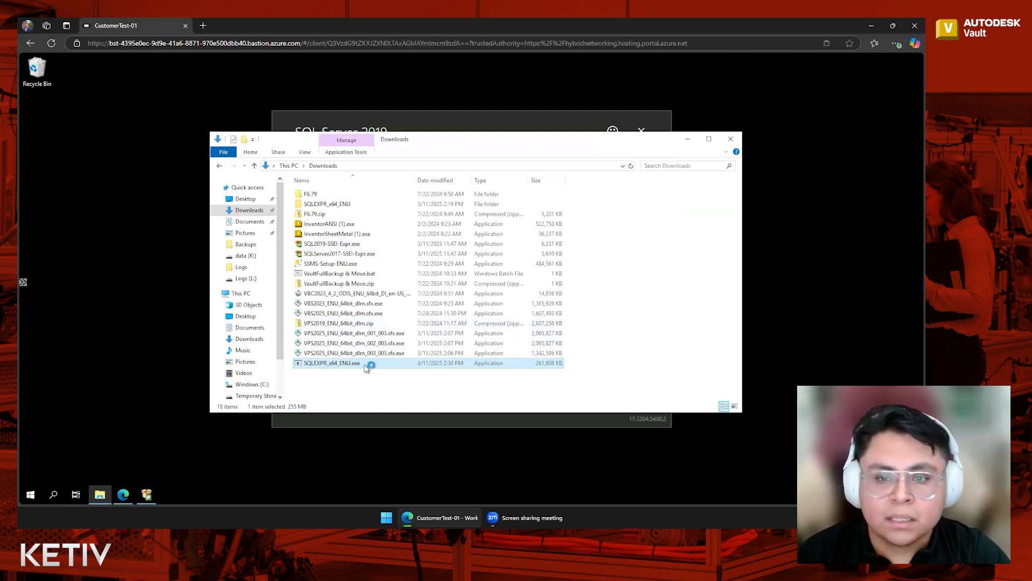
Exit the media downloader and extract the setup files to the default directory.
{"action": "left_click", "coordinate": [689, 140]}
{"action": "left_click", "coordinate": [627, 399]}
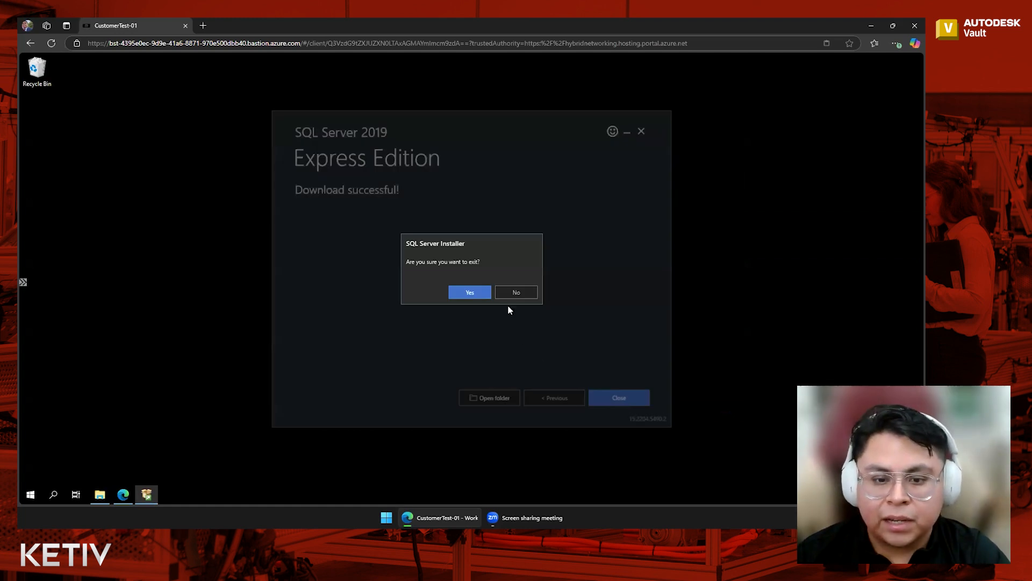
{"action": "left_click", "coordinate": [471, 292]}
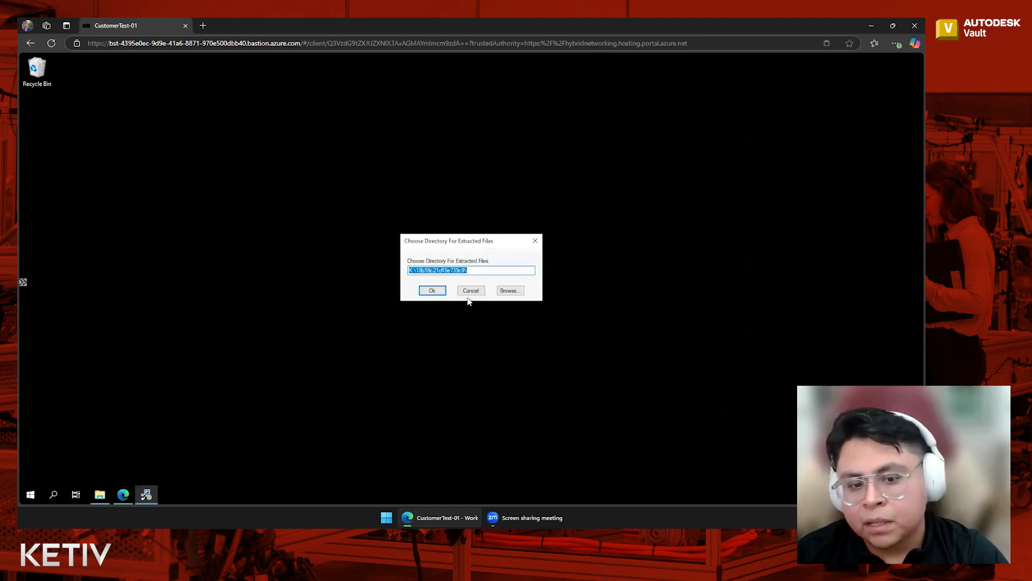
{"action": "left_click", "coordinate": [426, 292]}
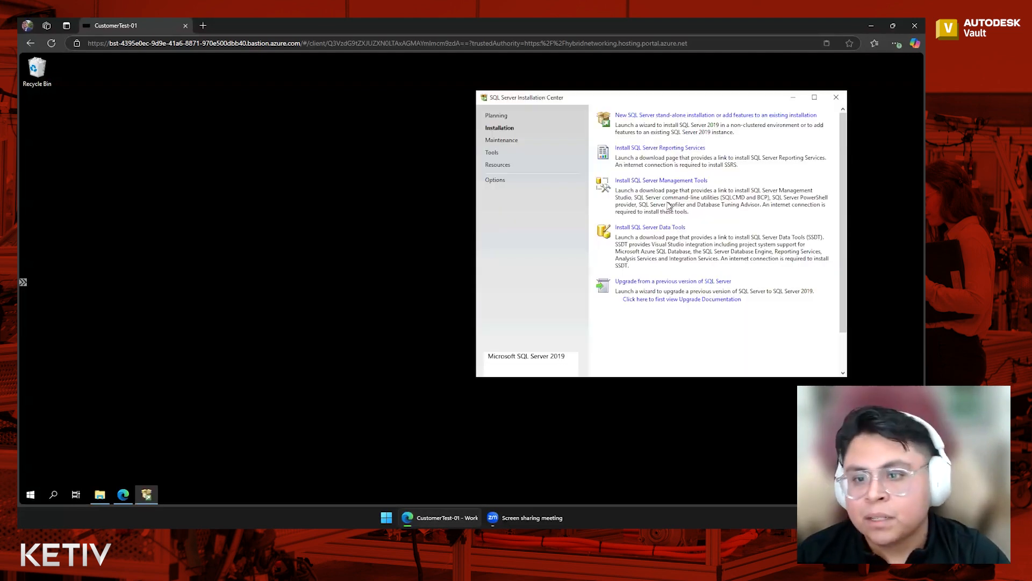
Start an upgrade from a previous version of SQL Server in the SQL Server 2019 Installation Center.
{"action": "left_click_drag", "start_coordinate": [602, 99], "coordinate": [440, 99]}
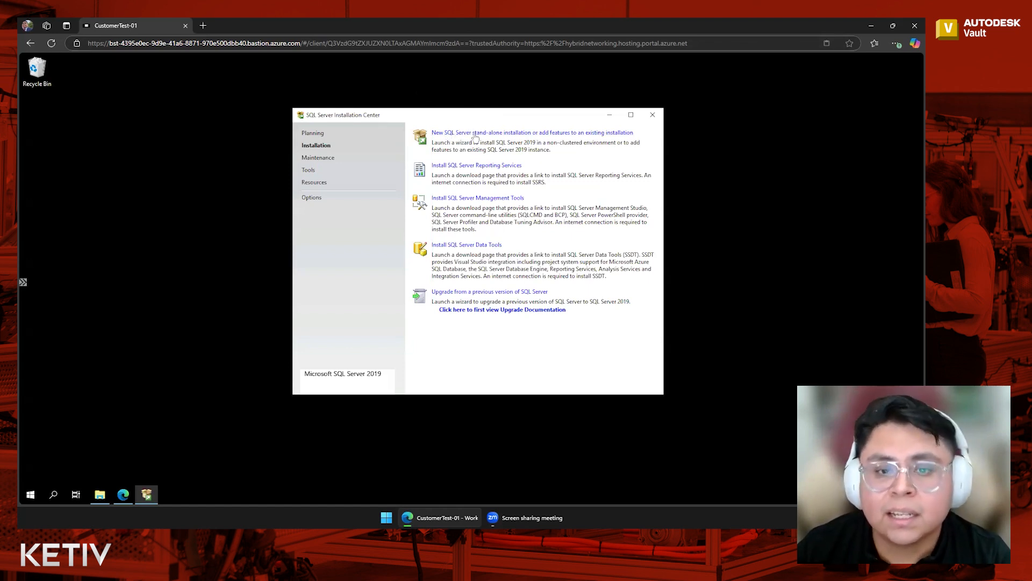
{"action": "key", "text": "ctrl"}
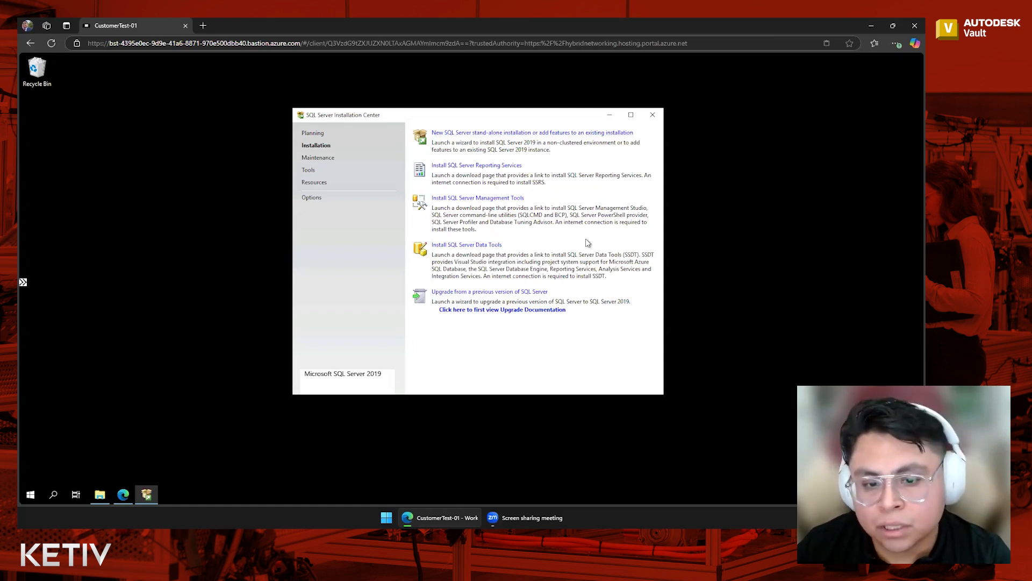
{"action": "left_click", "coordinate": [499, 293]}
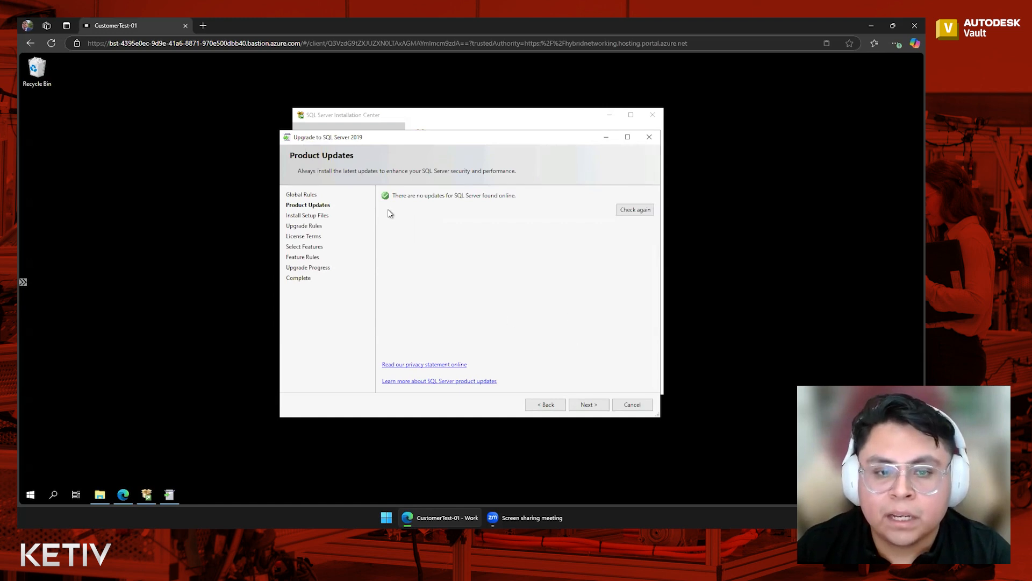
Continue past product updates, accept the license terms, and proceed to instance selection.
{"action": "left_click", "coordinate": [595, 405]}
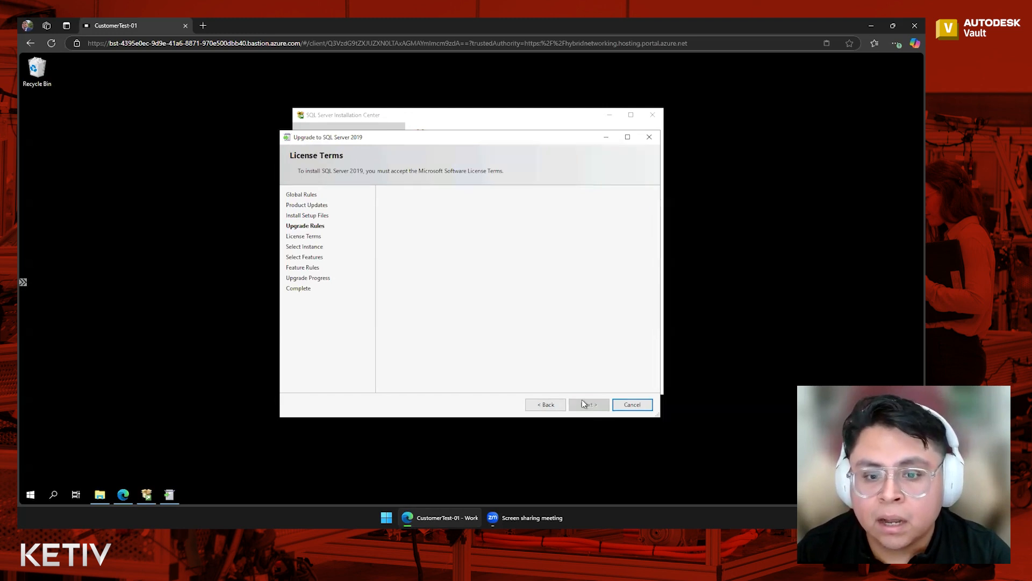
{"action": "left_click", "coordinate": [416, 345]}
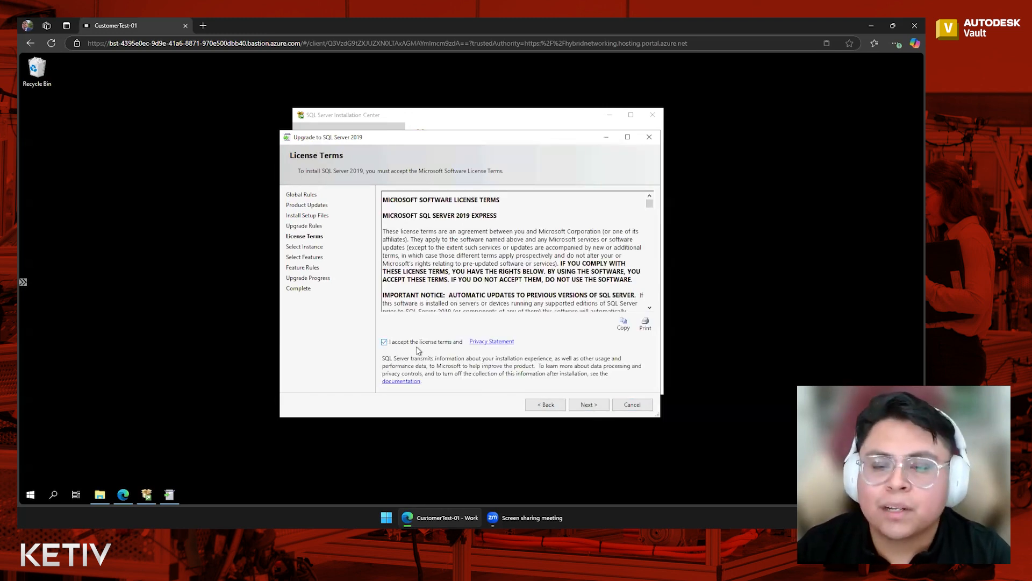
{"action": "left_click", "coordinate": [597, 407]}
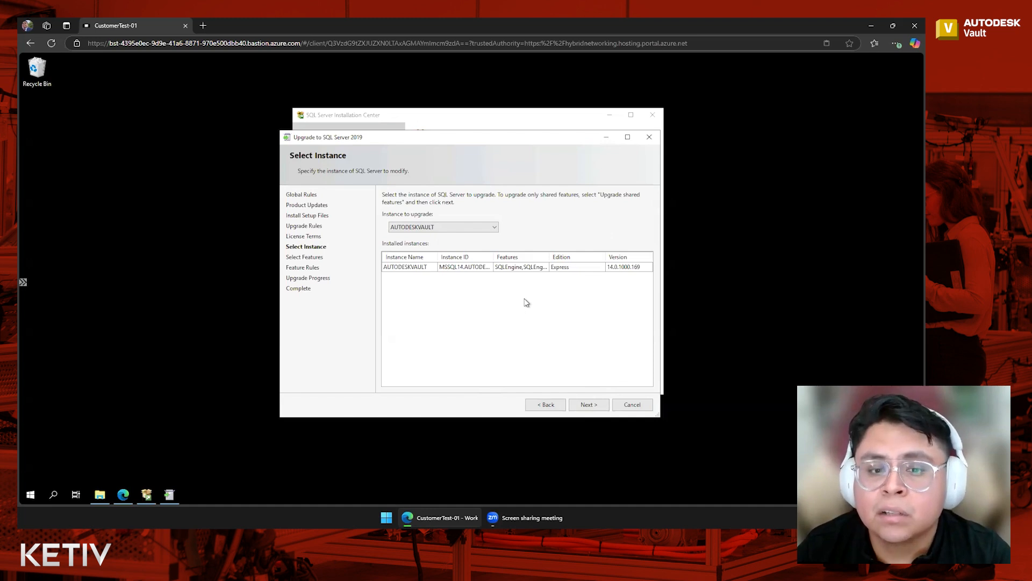
Select AUTODESKVAULT as the instance to upgrade and run the upgrade to SQL Server 2019.
{"action": "left_click", "coordinate": [493, 229]}
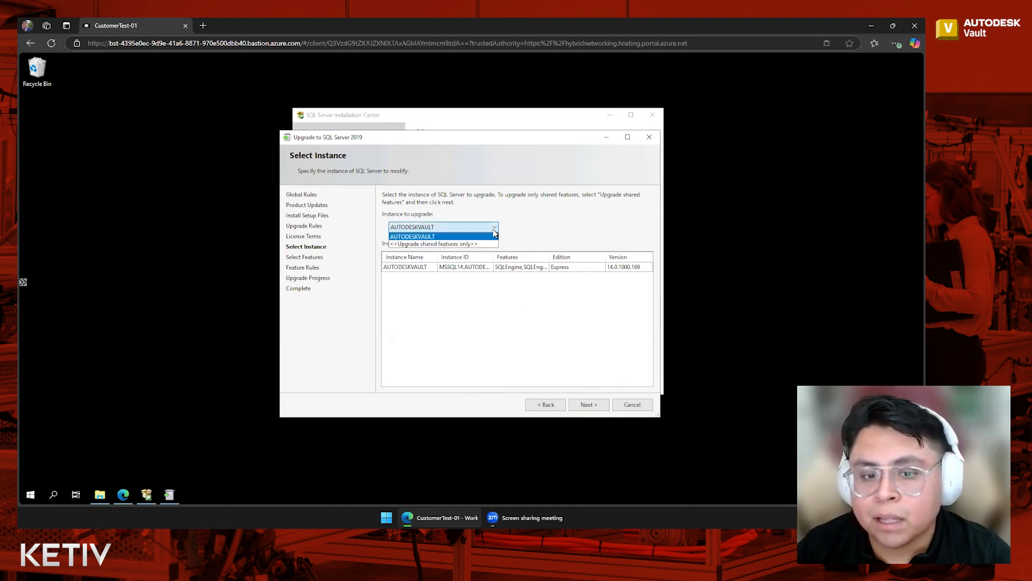
{"action": "left_click", "coordinate": [494, 231]}
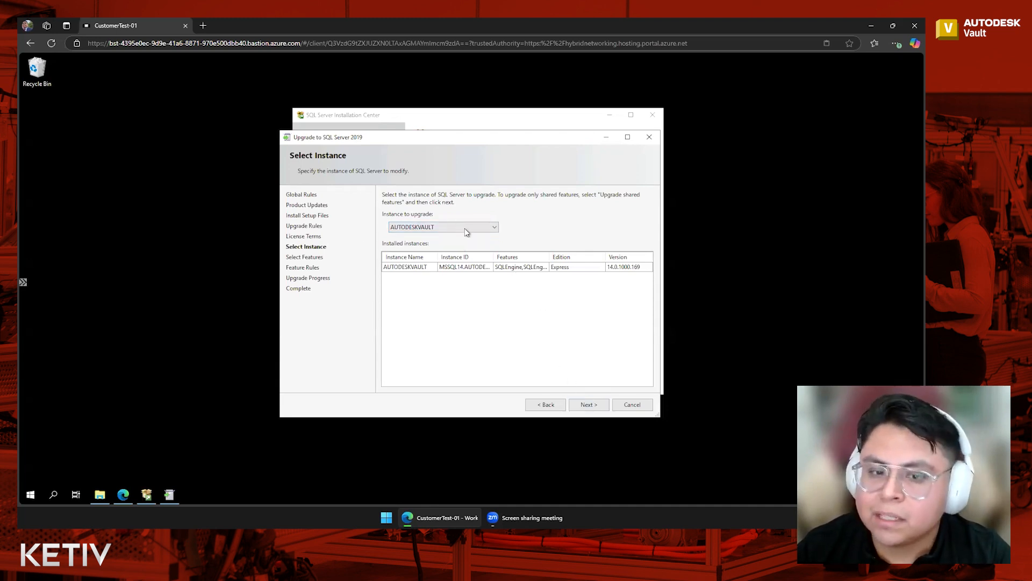
{"action": "left_click", "coordinate": [601, 402]}
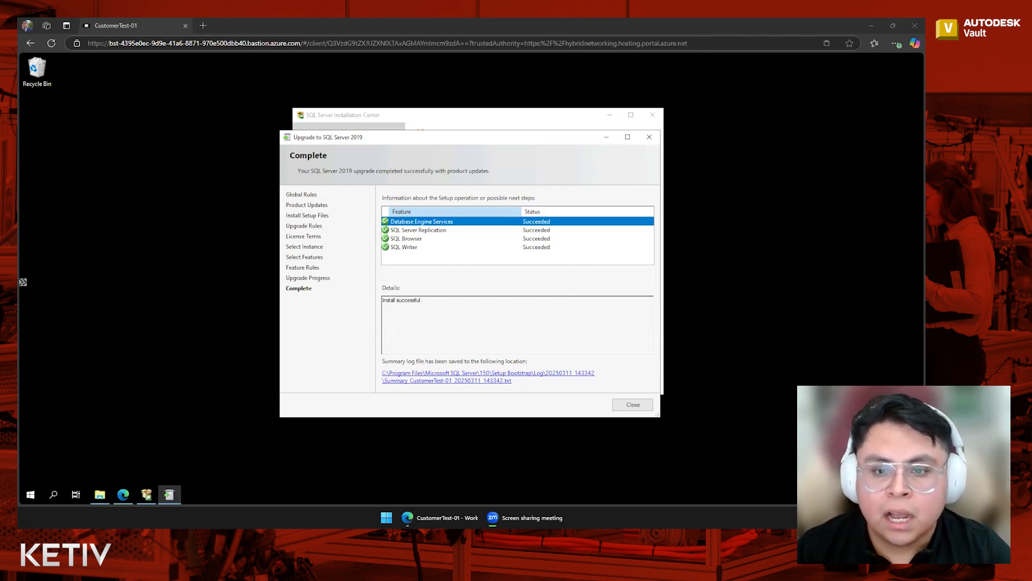
Close the completed upgrade wizard and the SQL Server Installation Center.
{"action": "left_click", "coordinate": [641, 406]}
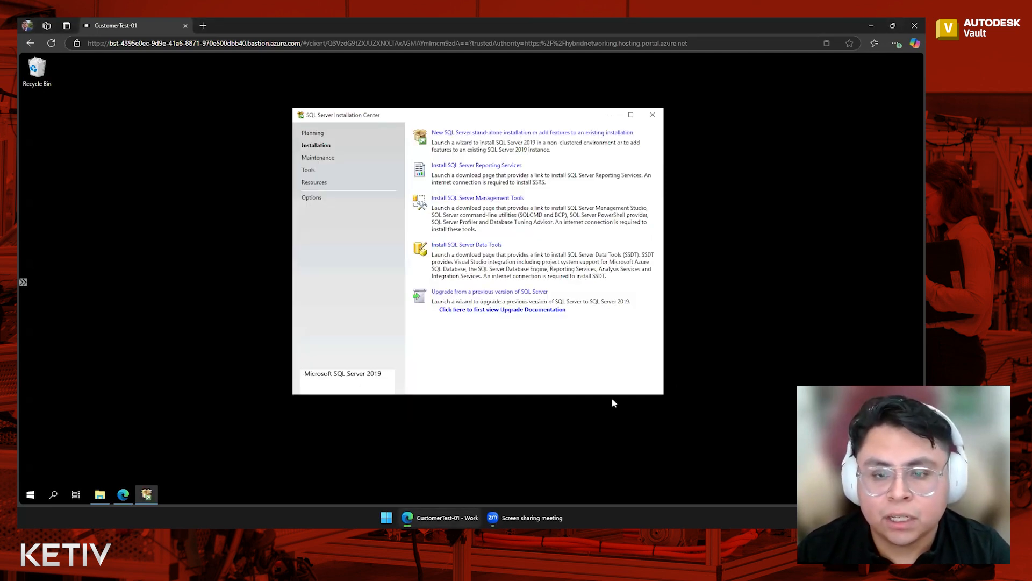
{"action": "left_click", "coordinate": [653, 116]}
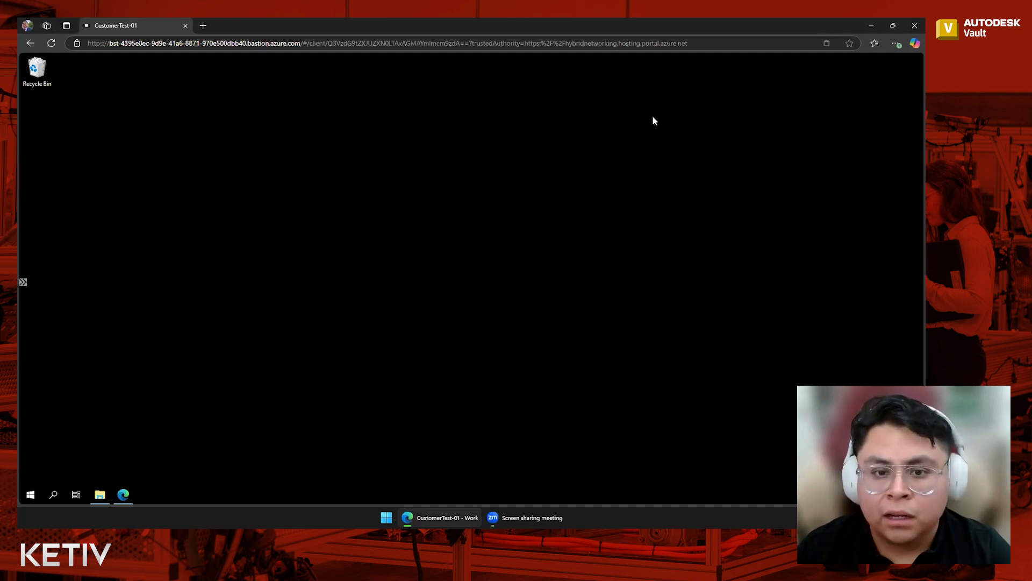